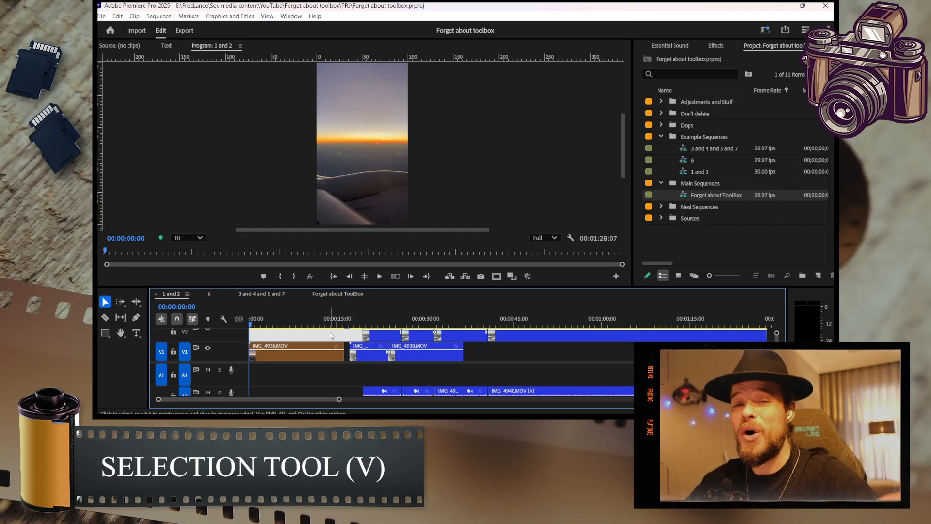
- Select individual clips on V2 and V1 one at a time with the Selection tool
{"action": "left_click", "coordinate": [381, 334]}
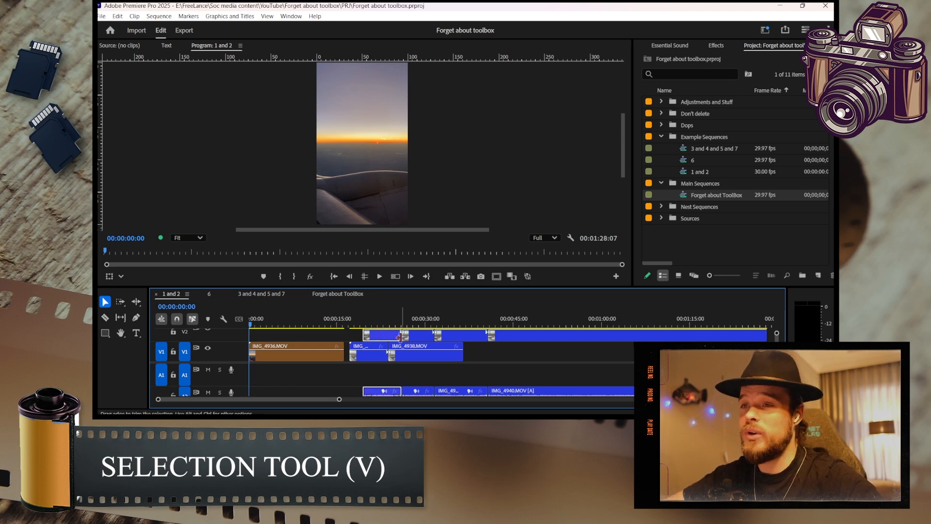
{"action": "left_click", "coordinate": [419, 335]}
{"action": "left_click", "coordinate": [420, 357]}
{"action": "left_click", "coordinate": [472, 336]}
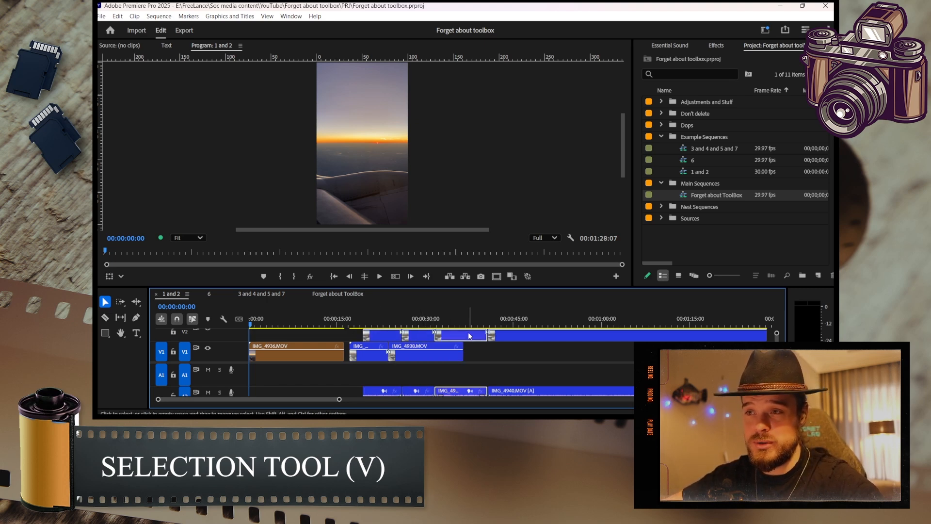
- Select the short clip before IMG_4938.MOV on V1, and add IMG_4938.MOV and several V2 clips to the selection
{"action": "left_click", "coordinate": [367, 357]}
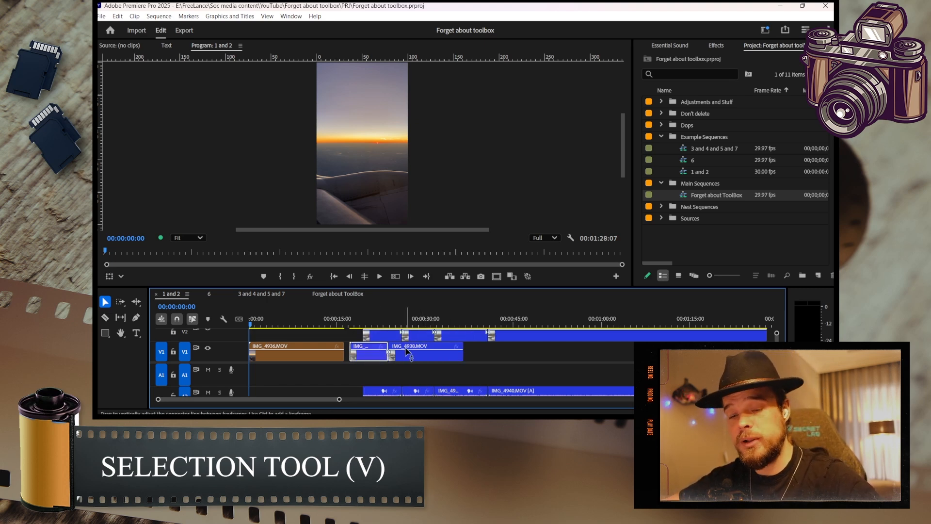
{"action": "left_click", "coordinate": [442, 353], "text": "shift"}
{"action": "left_click", "coordinate": [462, 335], "text": "shift"}
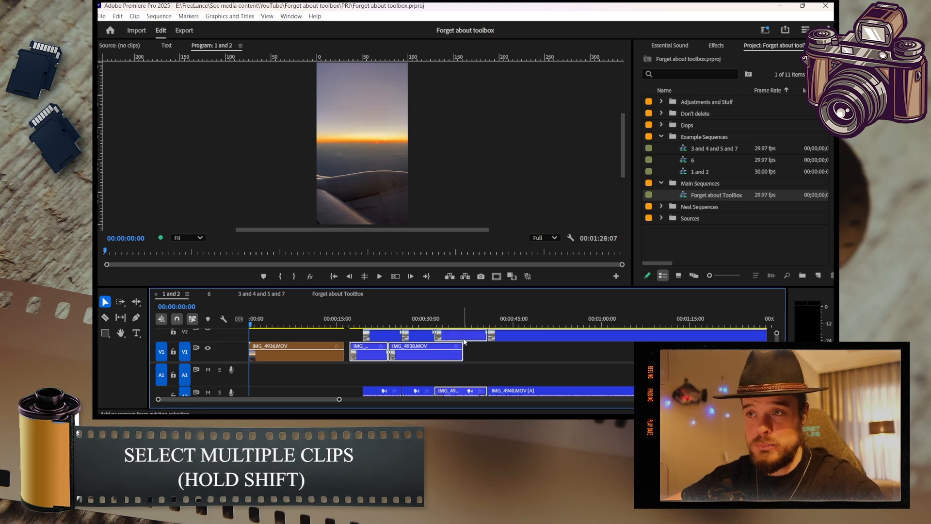
{"action": "left_click", "coordinate": [517, 339], "text": "shift"}
{"action": "left_click", "coordinate": [379, 338], "text": "shift"}
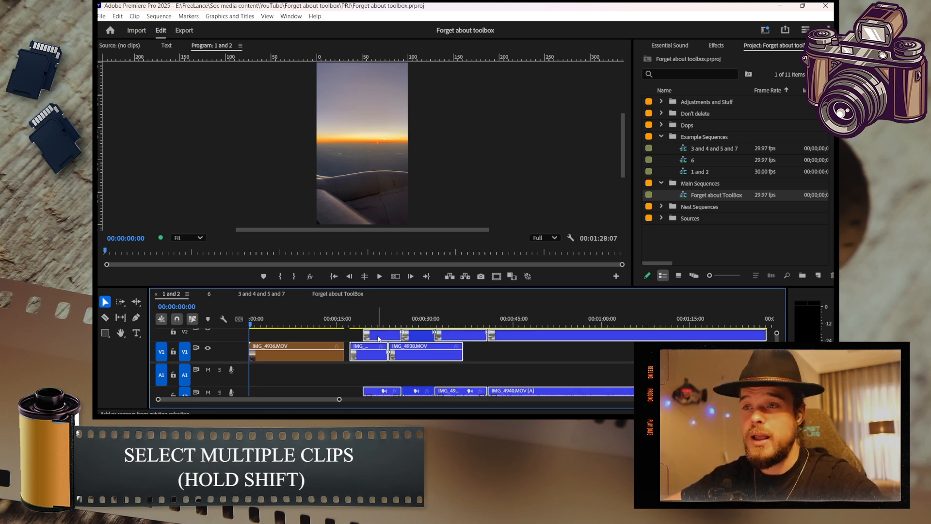
- Remove the V2 clips and the short V1 clip from the selection, keeping only IMG_4938.MOV selected
{"action": "left_click", "coordinate": [524, 340], "text": "shift"}
{"action": "left_click", "coordinate": [463, 338], "text": "shift"}
{"action": "left_click", "coordinate": [369, 355], "text": "shift"}
{"action": "left_click", "coordinate": [374, 338], "text": "shift"}
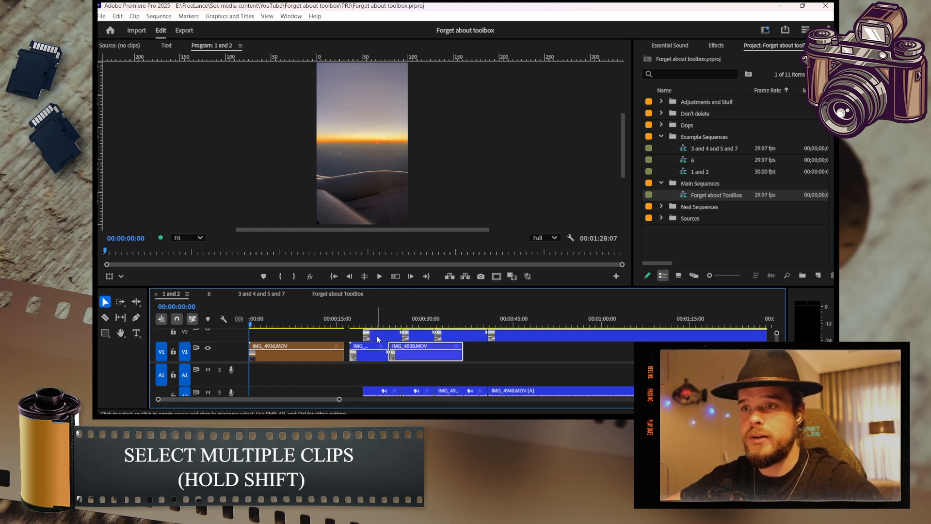
- Select IMG_4940.MOV with its linked audio, and separately only the video part of it and of the preceding V2 clip
{"action": "left_click", "coordinate": [523, 338]}
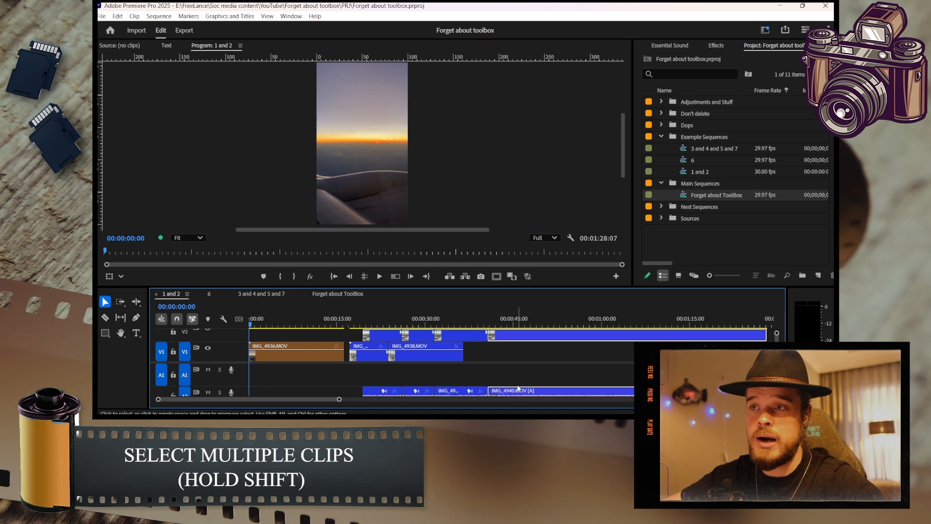
{"action": "left_click", "coordinate": [513, 350]}
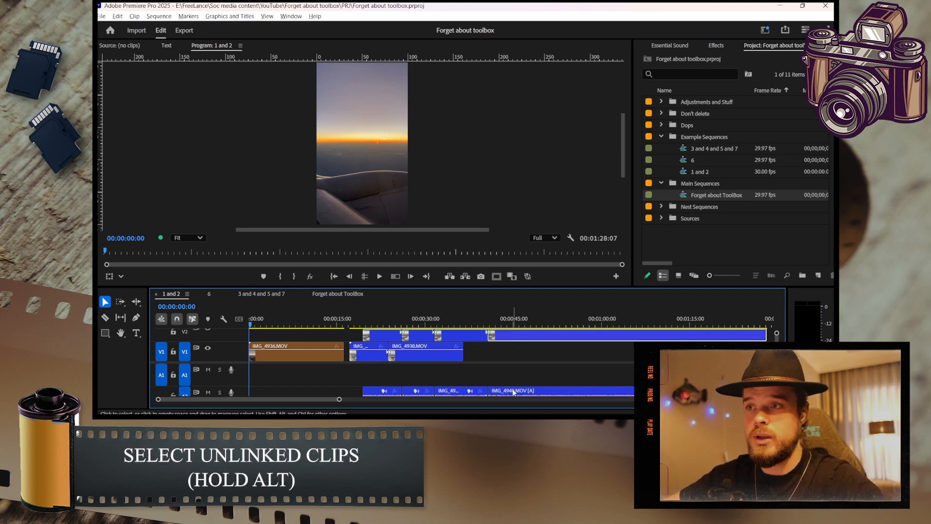
{"action": "left_click", "coordinate": [514, 339]}
{"action": "left_click", "coordinate": [514, 337], "text": "alt"}
{"action": "left_click", "coordinate": [468, 338], "text": "alt"}
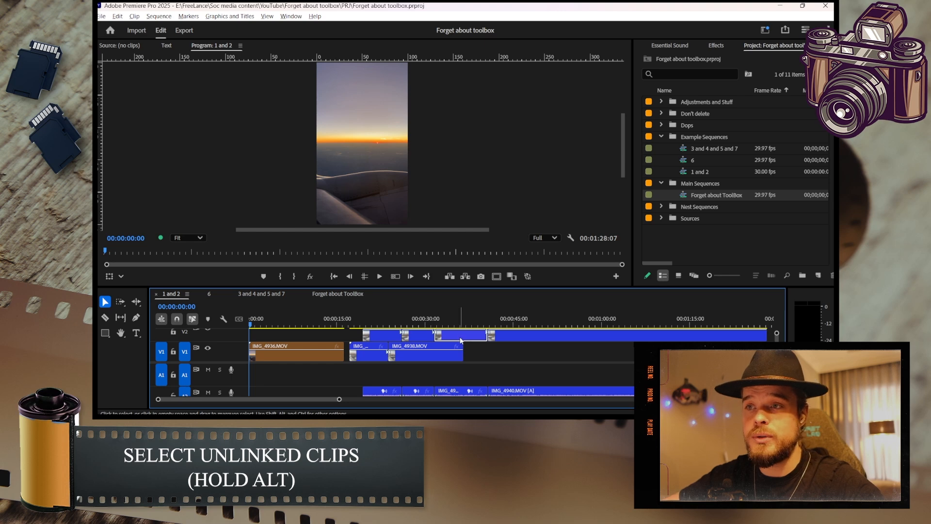
{"action": "left_click", "coordinate": [494, 361]}
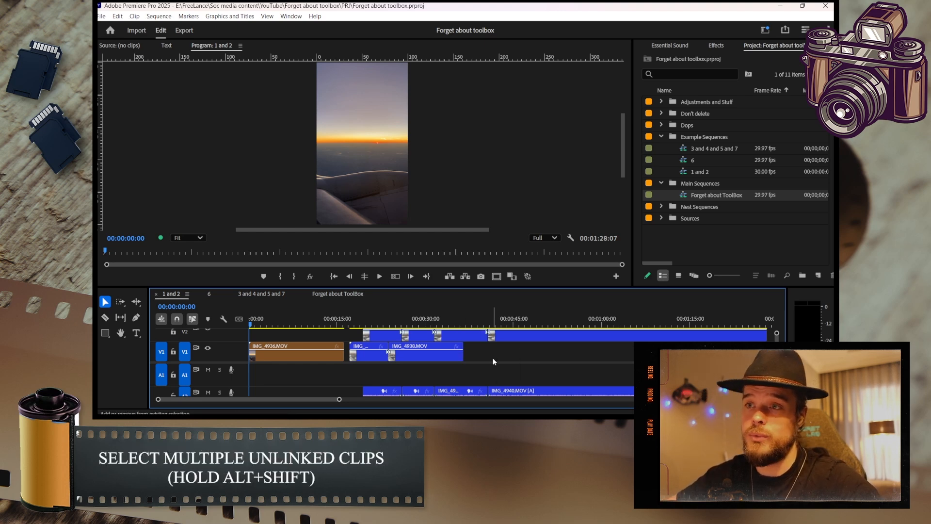
- Build one multiple selection from IMG_4938.MOV and individual video and audio parts on other tracks, ignoring their links
{"action": "left_click", "coordinate": [426, 353], "text": "alt+shift"}
{"action": "left_click", "coordinate": [463, 335], "text": "alt+shift"}
{"action": "left_click", "coordinate": [523, 339], "text": "alt+shift"}
{"action": "left_click", "coordinate": [518, 391], "text": "alt+shift"}
{"action": "left_click", "coordinate": [413, 391], "text": "alt+shift"}
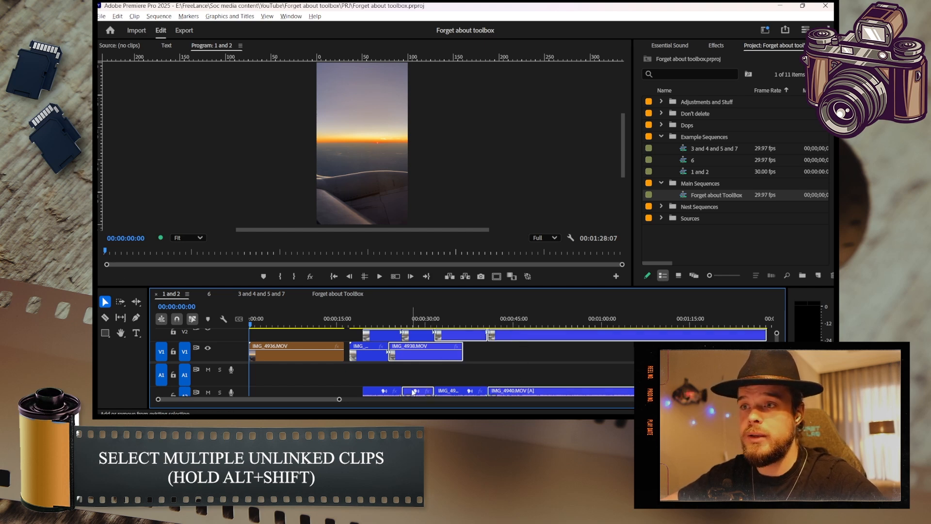
{"action": "left_click", "coordinate": [377, 338], "text": "alt+shift"}
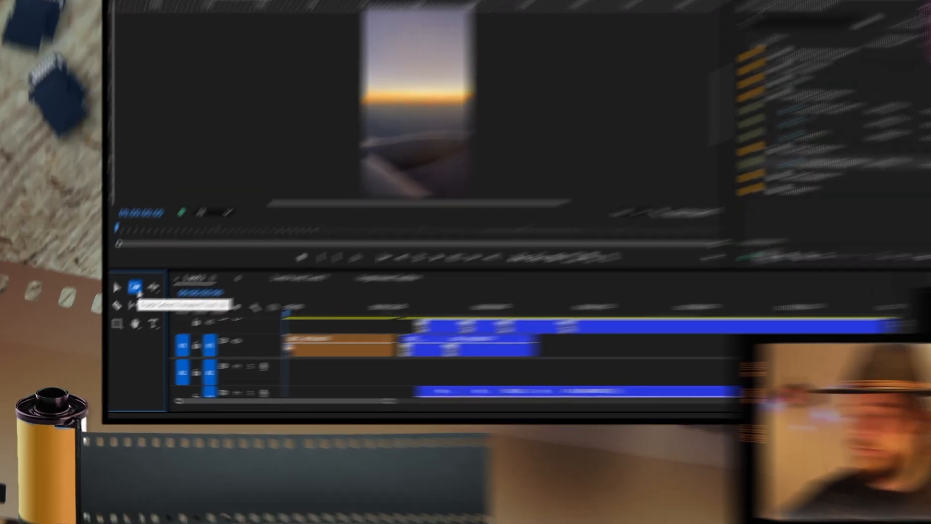
- Select all clips on every track after IMG_4936.MOV with the Track Select Forward tool
{"action": "left_click", "coordinate": [123, 305]}
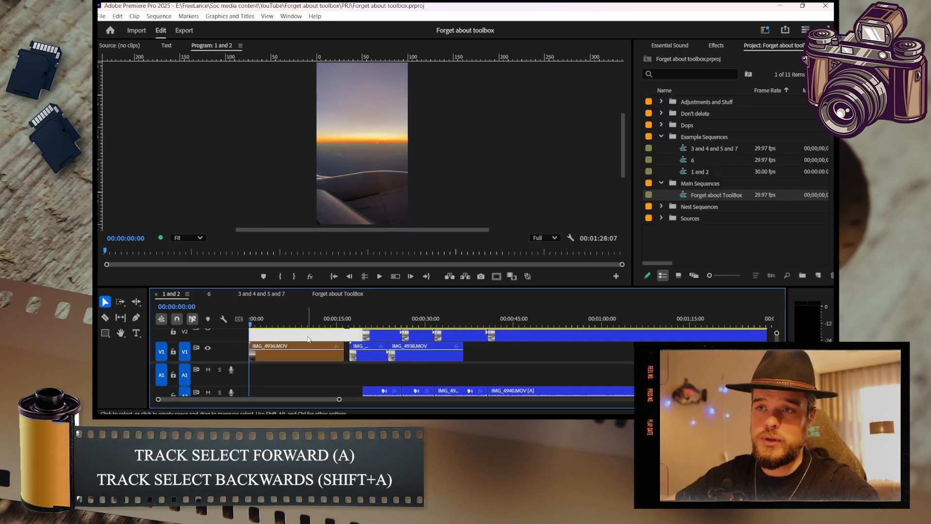
{"action": "key", "text": "a"}
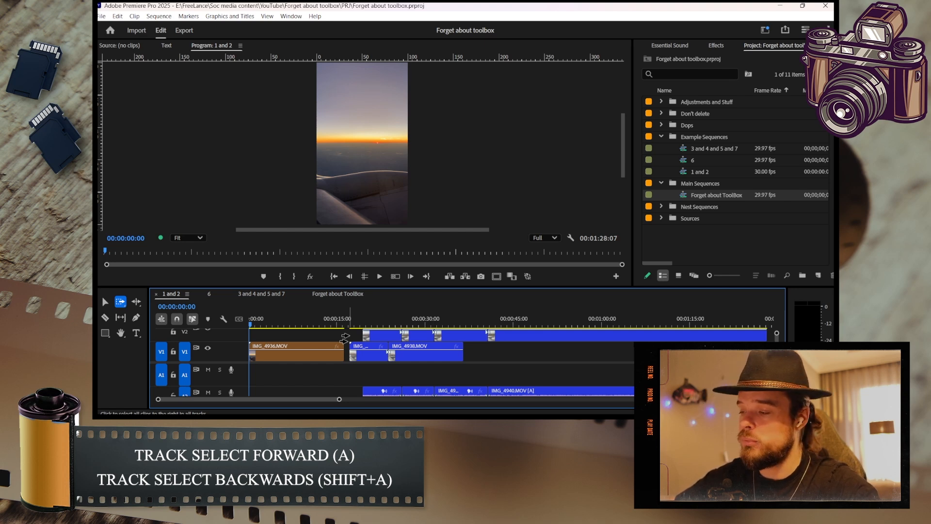
{"action": "left_click", "coordinate": [345, 336]}
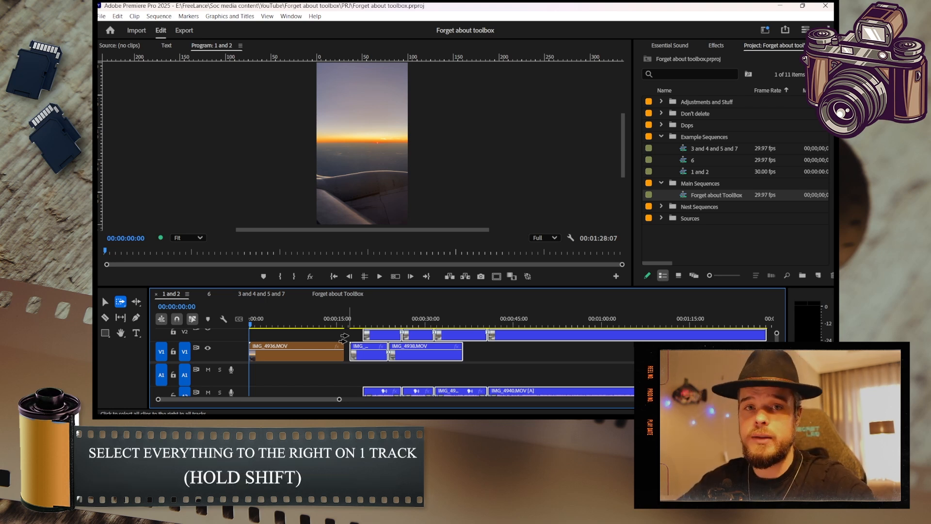
- Restrict the forward track selection to one track at a time, trying V1 and ending on the V2 clips with linked audio
{"action": "key", "text": "shift"}
{"action": "left_click", "coordinate": [345, 335], "text": "shift"}
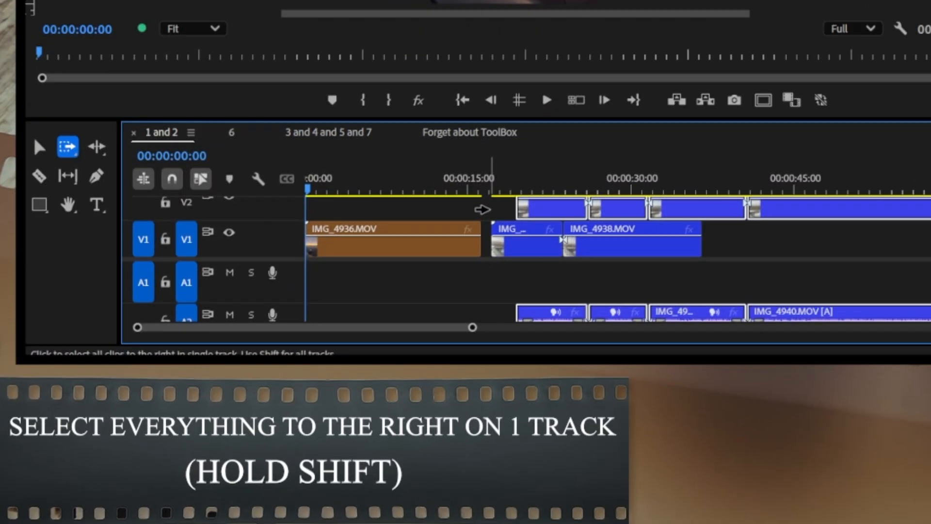
{"action": "left_click", "coordinate": [494, 232], "text": "shift"}
{"action": "left_click", "coordinate": [501, 211], "text": "shift"}
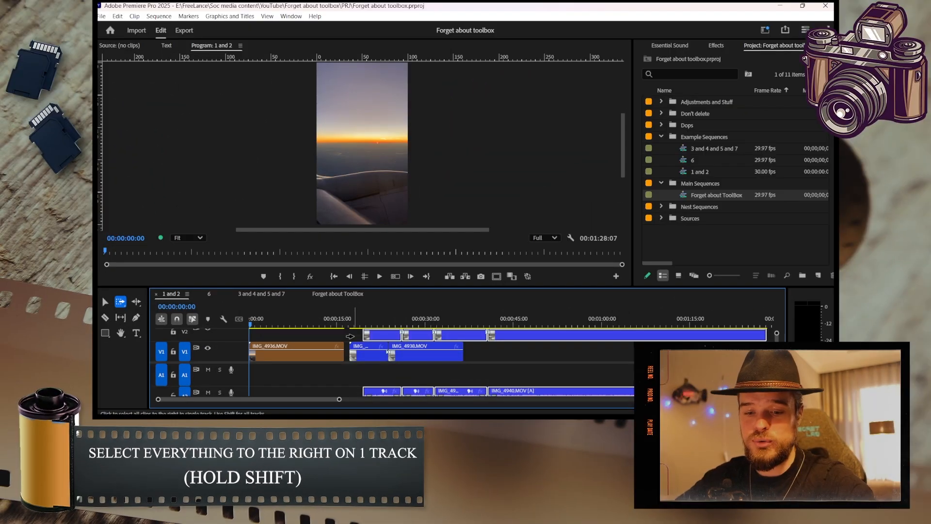
- Select the V2 clips forward without their linked audio, deselect them, and switch to the Track Select Backward tool
{"action": "left_click", "coordinate": [350, 335], "text": "alt+shift"}
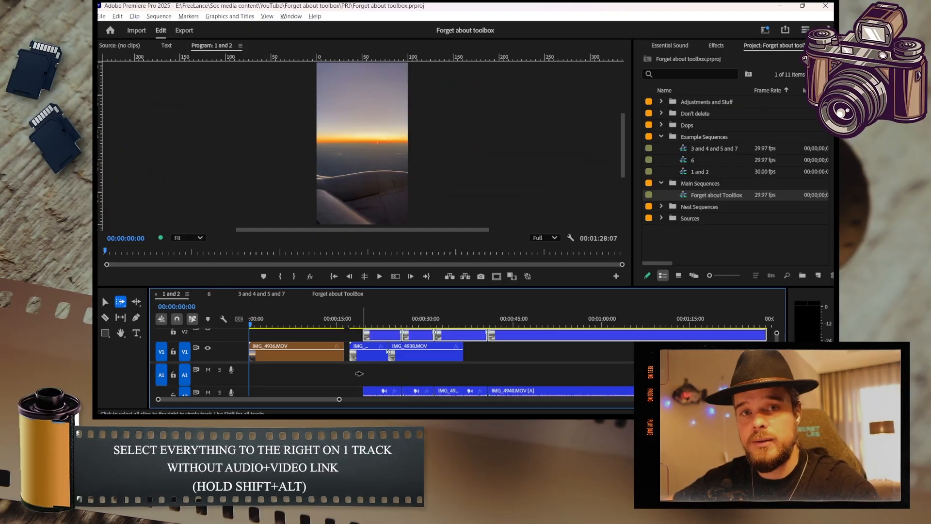
{"action": "key", "text": "v"}
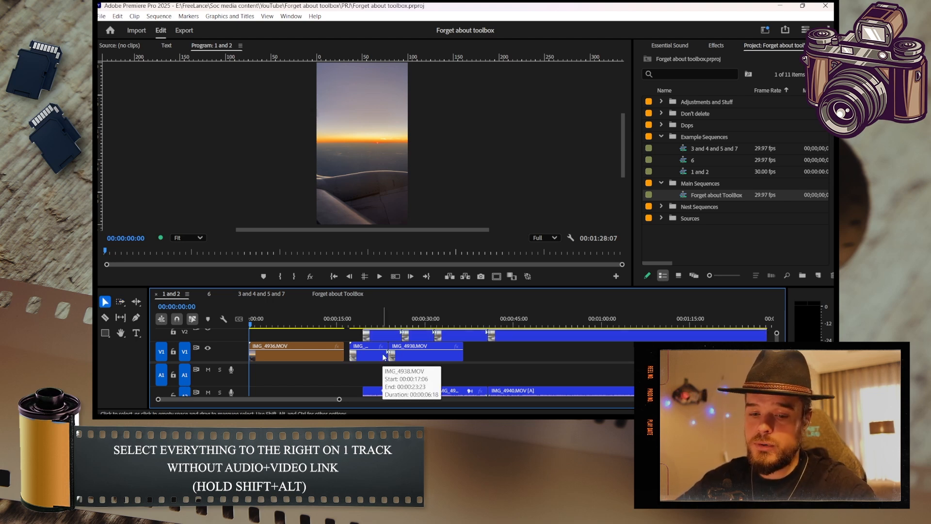
{"action": "key", "text": "shift+a"}
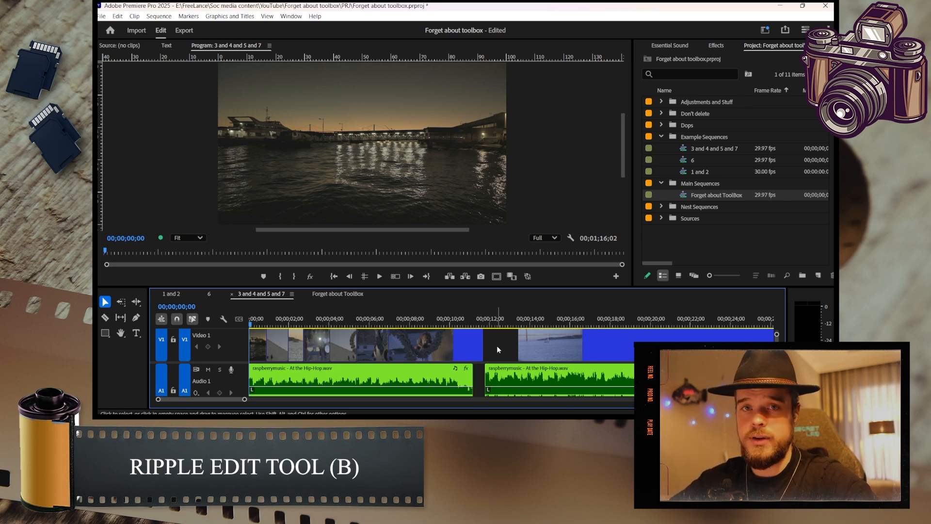
- In sequence "3 and 4 and 5 and 7", trim the end of DSCF2973.MOV to 00;00;00;20 and delete the resulting gap
{"action": "key", "text": "space"}
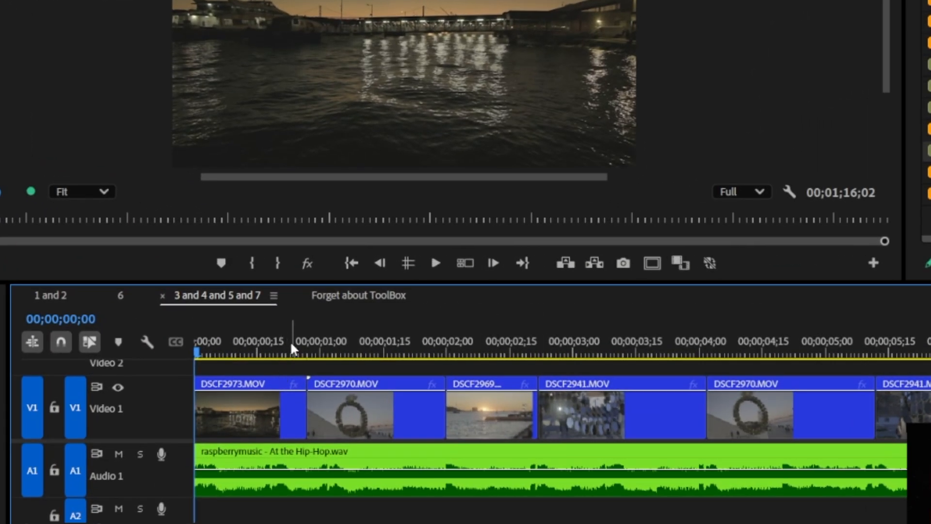
{"action": "mouse_move", "coordinate": [291, 348]}
{"action": "left_mouse_down"}
{"action": "mouse_move", "coordinate": [277, 350]}
{"action": "mouse_move", "coordinate": [308, 352]}
{"action": "mouse_move", "coordinate": [282, 349]}
{"action": "left_mouse_up"}
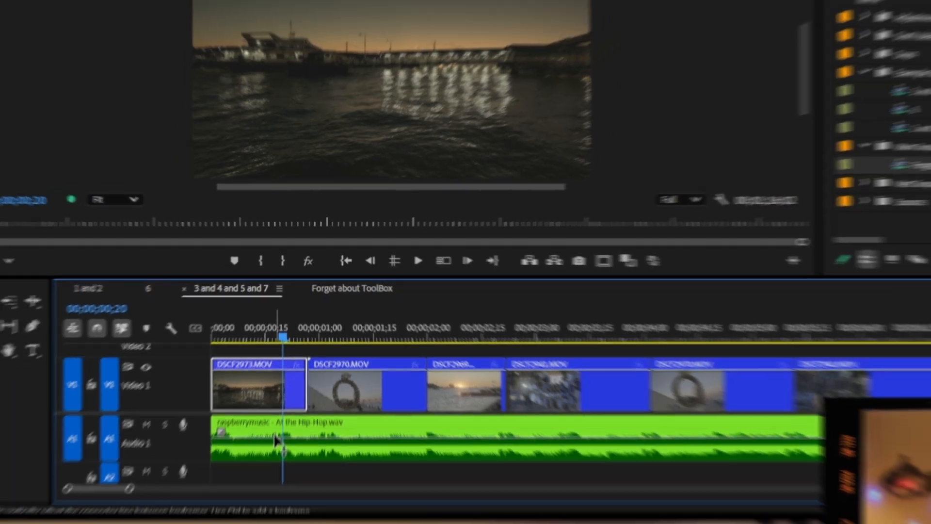
{"action": "left_click_drag", "start_coordinate": [298, 392], "coordinate": [286, 391]}
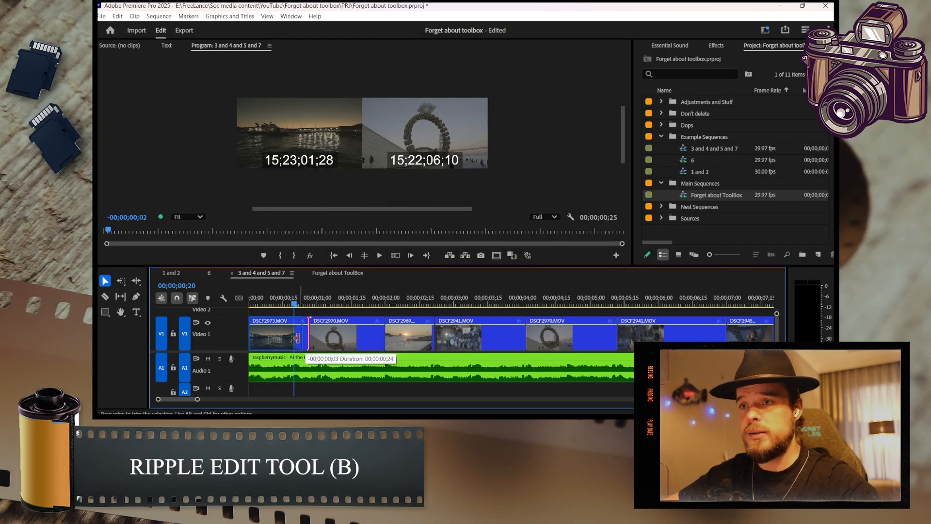
{"action": "left_click_drag", "start_coordinate": [296, 338], "coordinate": [294, 338]}
{"action": "key", "text": "Delete"}
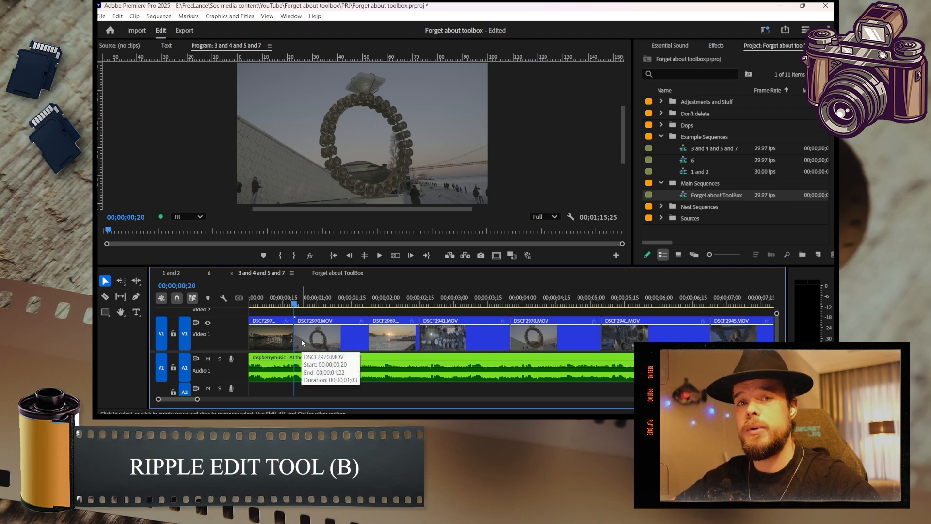
- Undo the gap deletion and the trim of DSCF2973.MOV
{"action": "key", "text": "ctrl+z"}
{"action": "key", "text": "ctrl+z"}
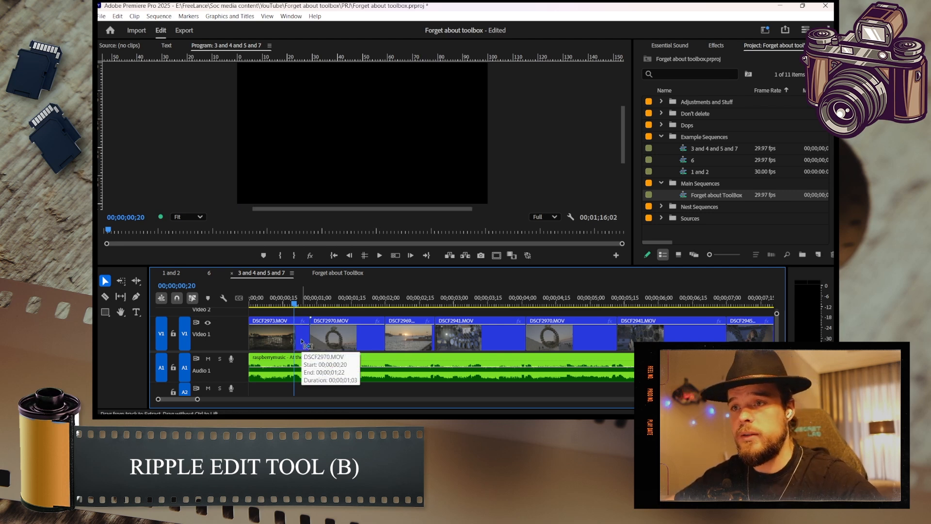
- Trim the end of DSCF2973.MOV to the playhead with the Ripple Edit tool, and restore its original length
{"action": "left_click", "coordinate": [136, 280]}
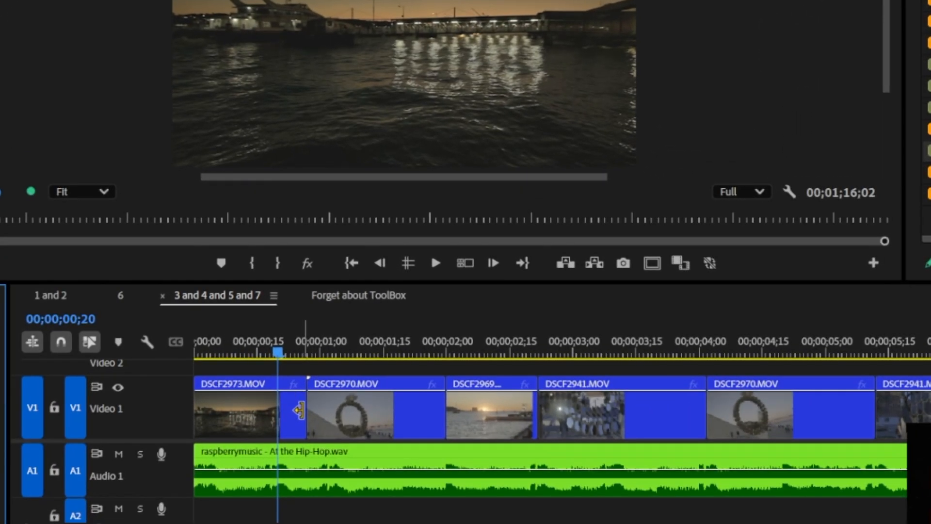
{"action": "left_click_drag", "start_coordinate": [299, 410], "coordinate": [254, 426]}
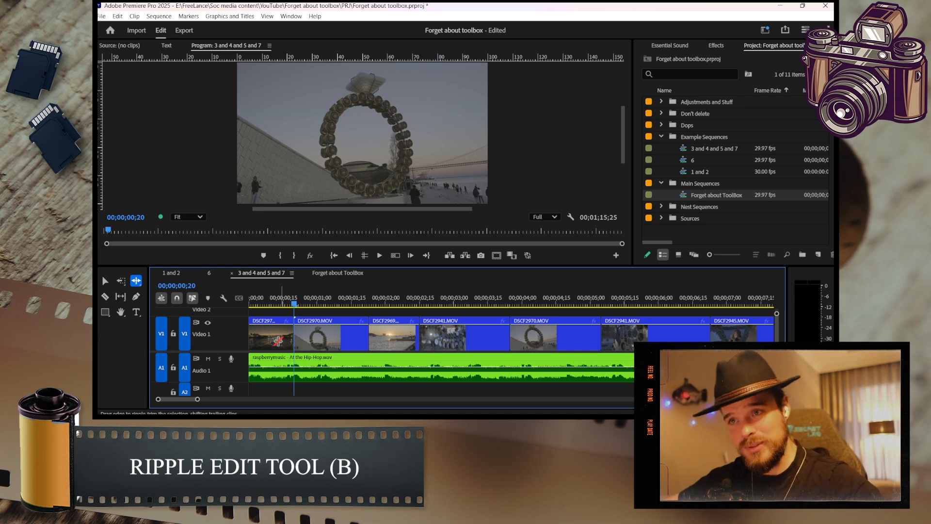
{"action": "left_click_drag", "start_coordinate": [278, 341], "coordinate": [294, 341]}
{"action": "key", "text": "v"}
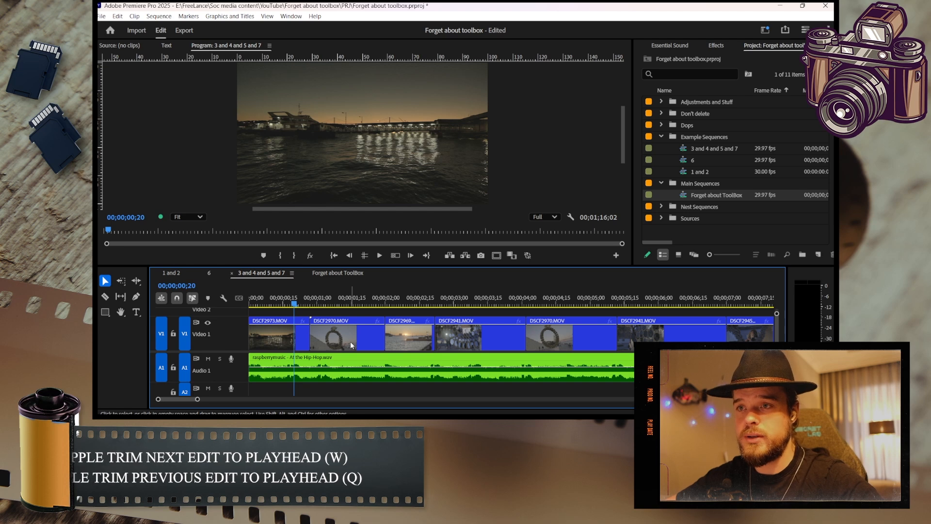
- Ripple trim the next edit to the playhead at 00;00;00;20 and undo the trim
{"action": "key", "text": "w"}
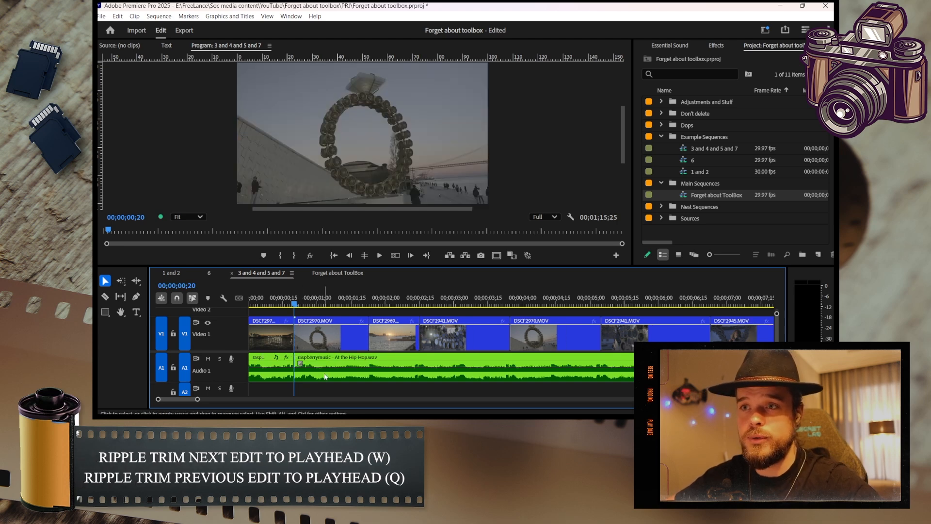
{"action": "key", "text": "ctrl+z"}
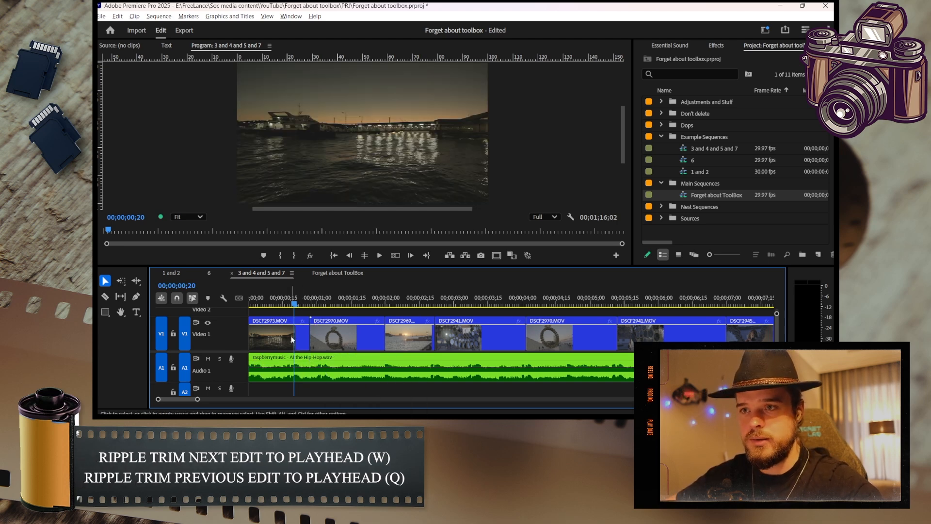
- Move the playhead to 00;00;00;21, ripple trim the next edit to it, and undo the trim
{"action": "scroll", "coordinate": [291, 337], "scroll_direction": "up", "scroll_amount": 3}
{"action": "scroll", "coordinate": [291, 338], "scroll_direction": "up", "scroll_amount": 2}
{"action": "key", "text": "Right"}
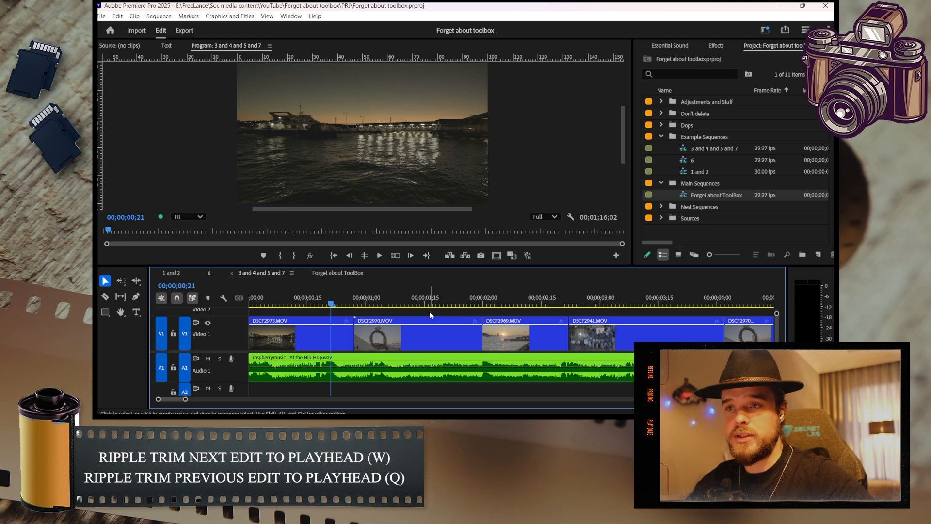
{"action": "key", "text": "w"}
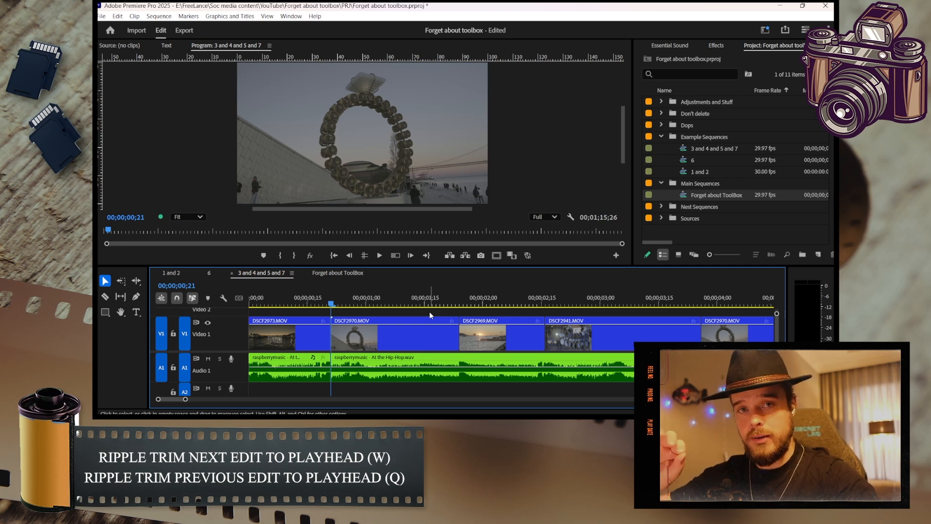
{"action": "key", "text": "ctrl+z"}
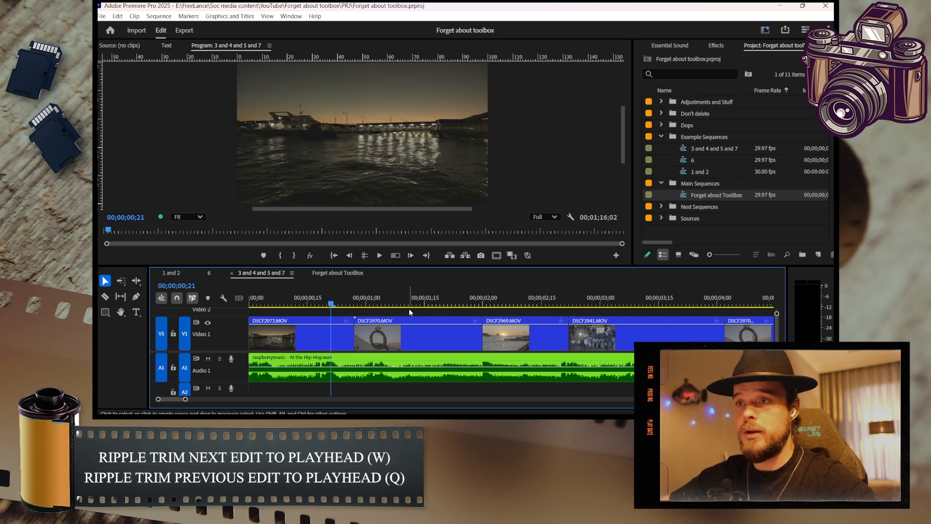
- Split the raspberrymusic audio clip on A1 at about 00;00;01;14
{"action": "left_click", "coordinate": [420, 301]}
{"action": "left_click", "coordinate": [422, 369]}
{"action": "key", "text": "ctrl+k"}
- Turn off track targeting for V1 with no clips selected, and target V1 again
{"action": "left_click", "coordinate": [331, 303]}
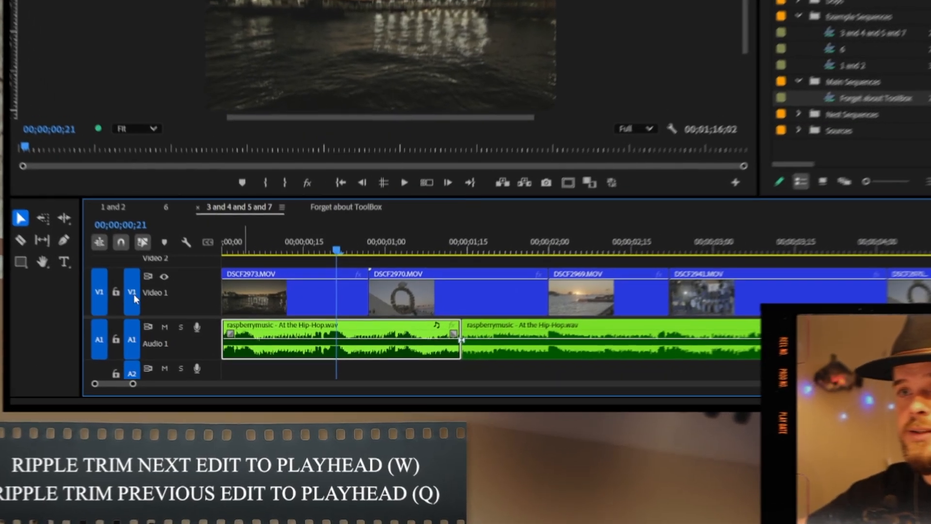
{"action": "left_click", "coordinate": [132, 292]}
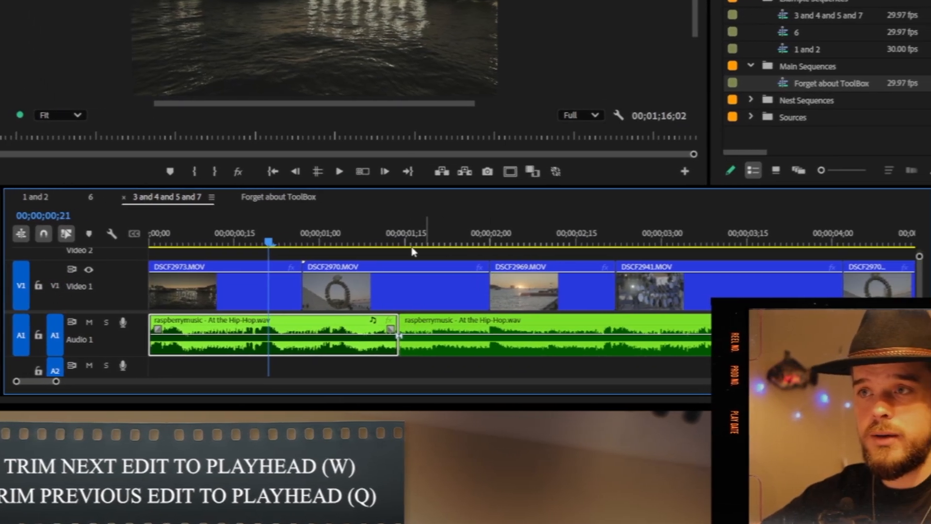
{"action": "left_click", "coordinate": [415, 253]}
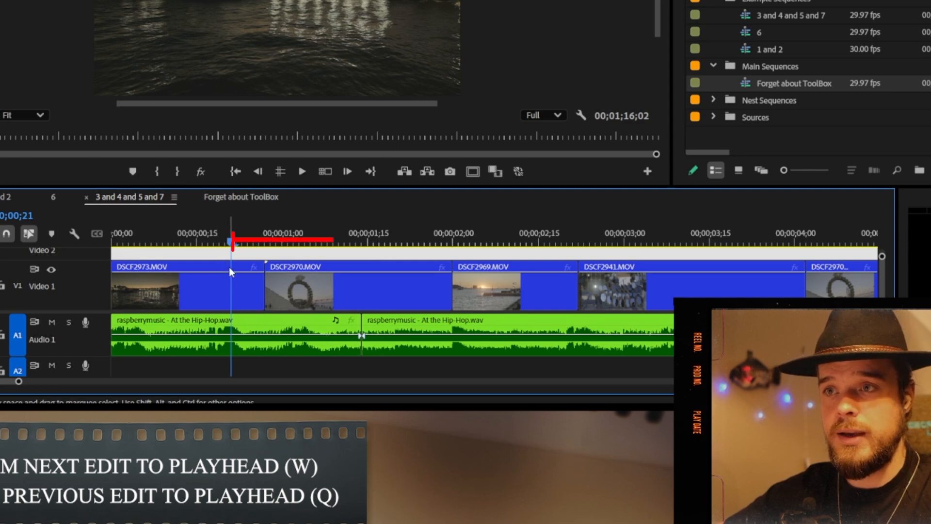
{"action": "key", "text": "Delete"}
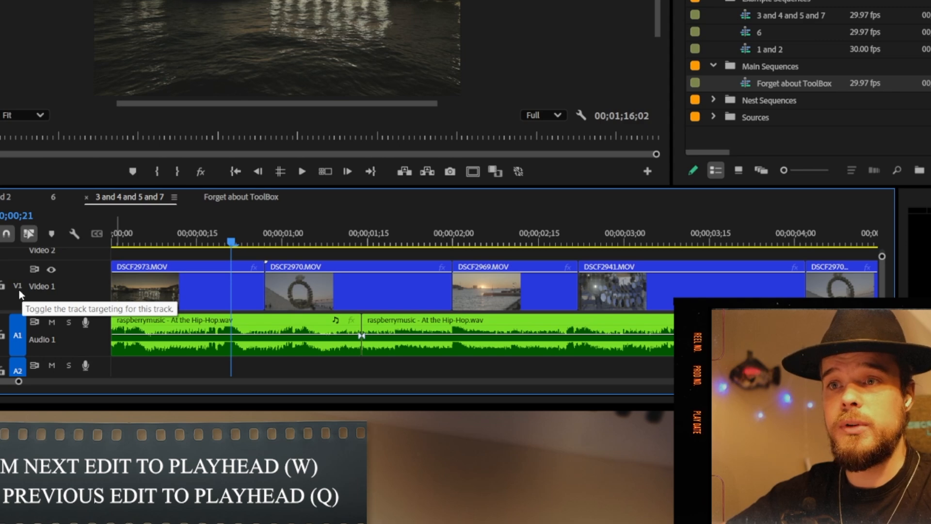
{"action": "left_click", "coordinate": [20, 294]}
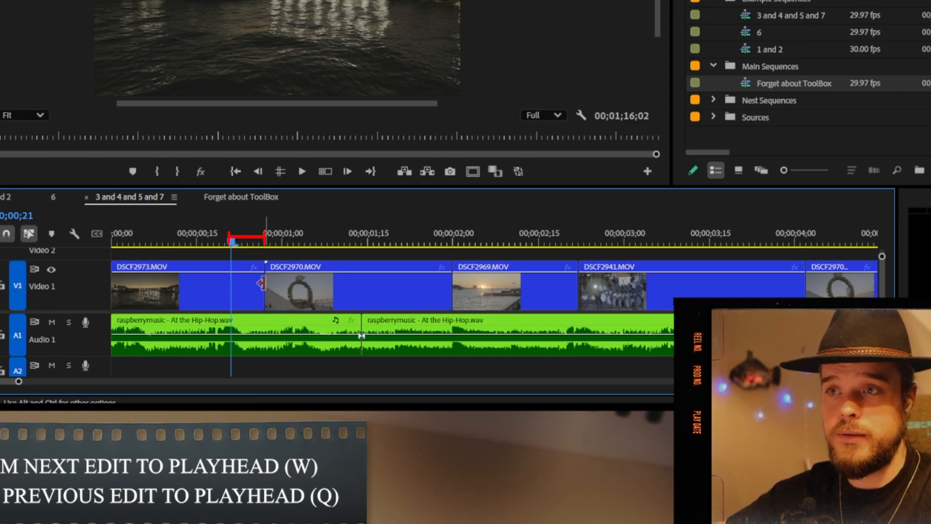
- Ripple trim the next edit to the playhead at 00;00;00;21 with V1 and A1 targeted and unlocked, and undo the trim
{"action": "key", "text": "w"}
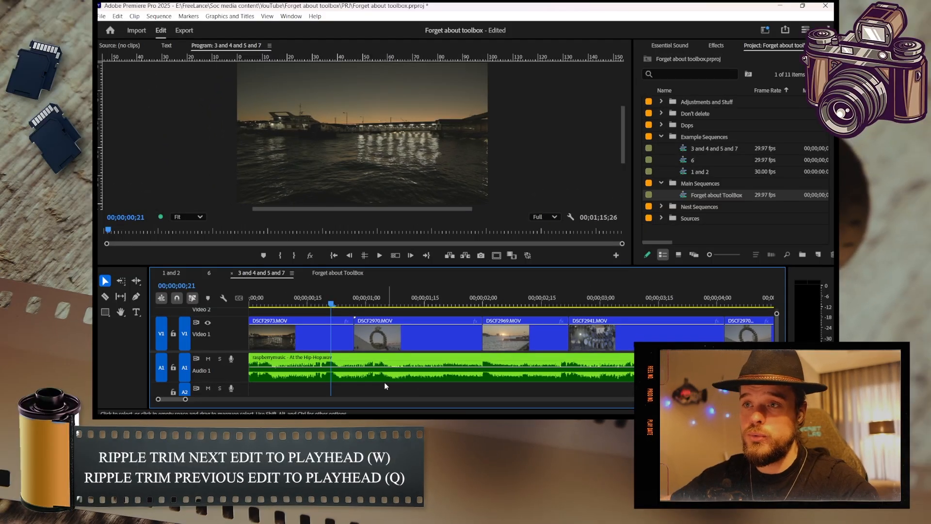
{"action": "key", "text": "w"}
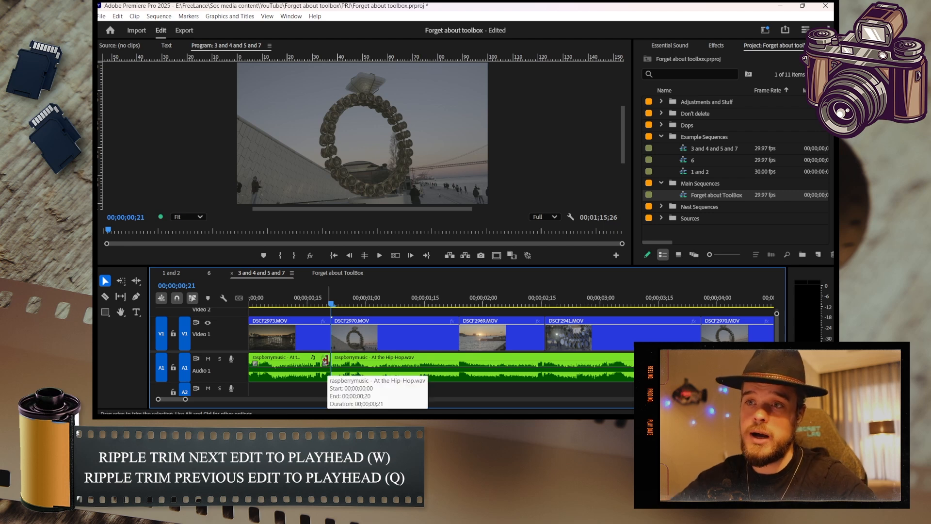
{"action": "key", "text": "ctrl+z"}
- Lock audio track A1, test a ripple trim of the next edit to the playhead, and undo the trim
{"action": "left_click", "coordinate": [173, 367]}
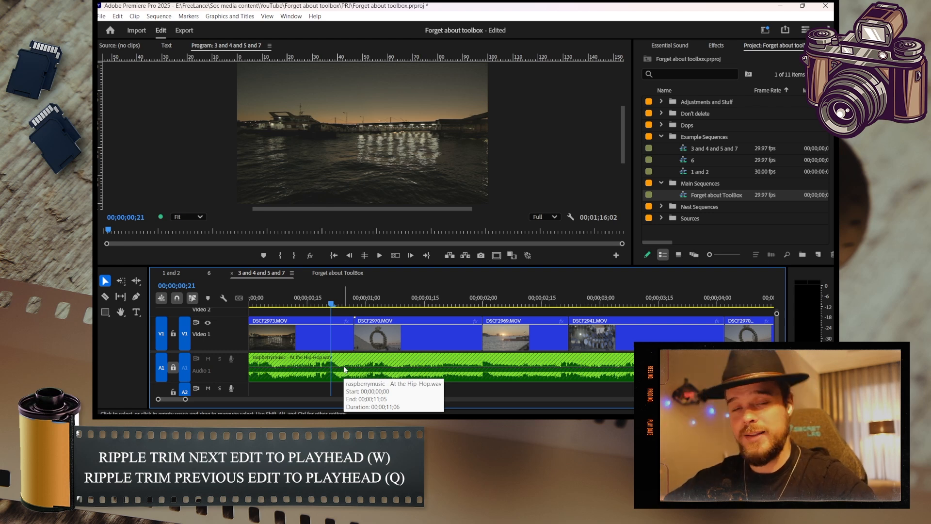
{"action": "key", "text": "w"}
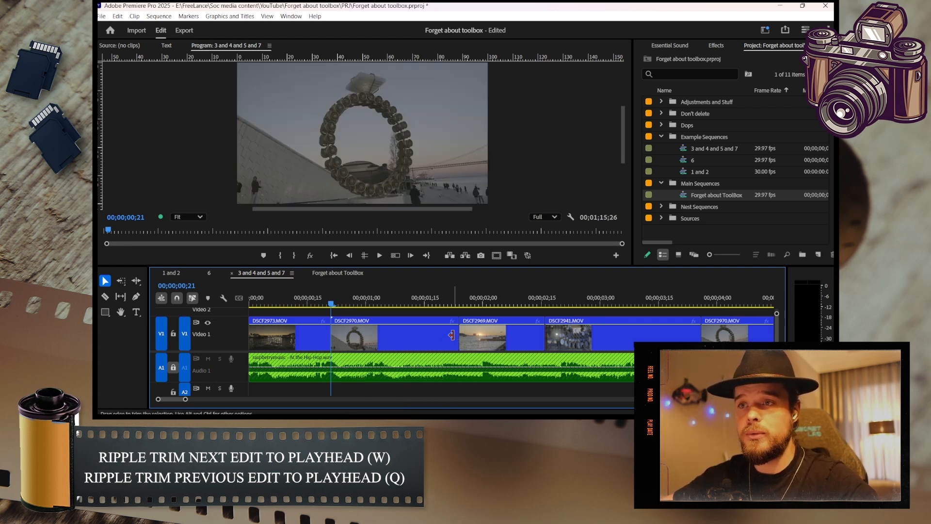
{"action": "key", "text": "ctrl+z"}
- Trim the end of DSCF2973.MOV to the playhead at 00;00;00;21 and close the gap before DSCF2970.MOV
{"action": "left_click_drag", "start_coordinate": [350, 338], "coordinate": [331, 338]}
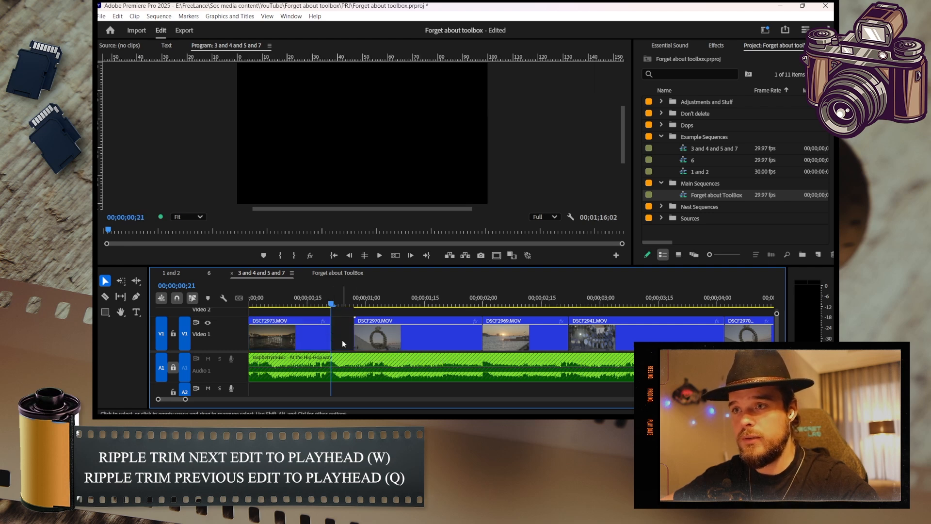
{"action": "key", "text": "Delete"}
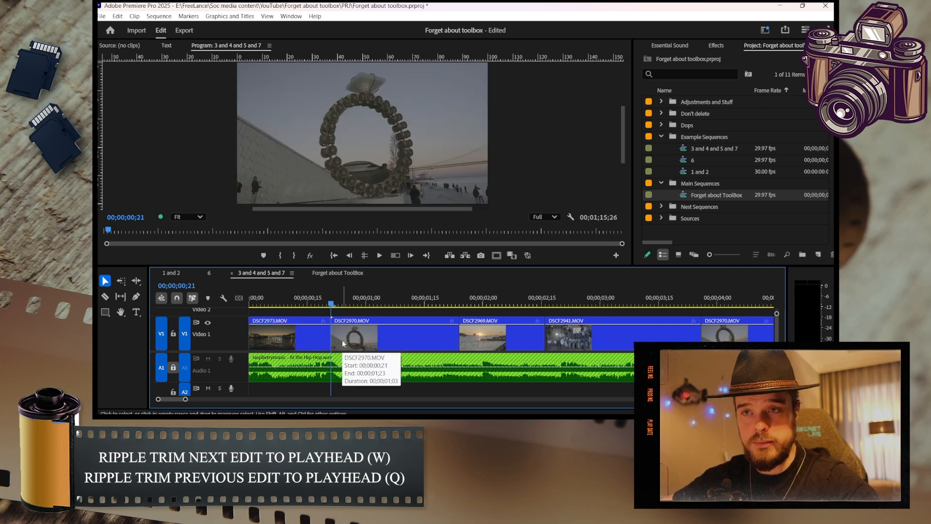
- Activate the Rolling Edit tool and move the playhead to 00;00;02;00 over DSCF2969.MOV
{"action": "left_click_drag", "start_coordinate": [290, 300], "coordinate": [272, 298]}
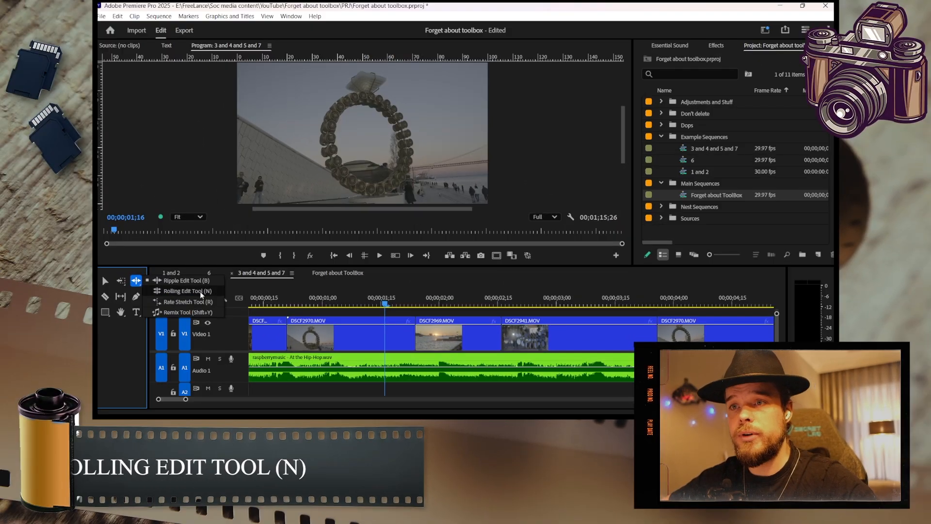
{"action": "left_click", "coordinate": [200, 292]}
{"action": "scroll", "coordinate": [353, 333], "scroll_direction": "up", "scroll_amount": 3}
{"action": "scroll", "coordinate": [353, 333], "scroll_direction": "down", "scroll_amount": 6}
{"action": "left_click", "coordinate": [354, 304]}
{"action": "left_click", "coordinate": [356, 305]}
{"action": "scroll", "coordinate": [349, 334], "scroll_direction": "up", "scroll_amount": 4}
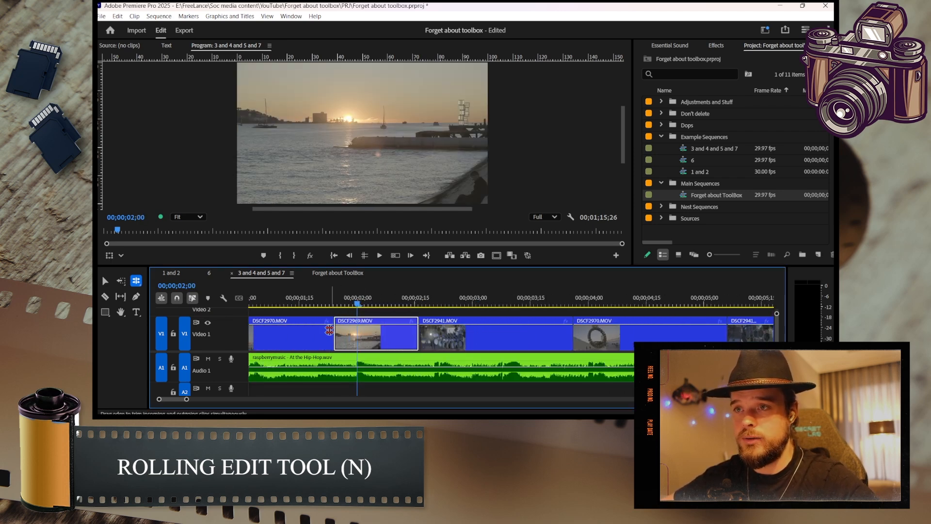
- Extend the end of DSCF2970.MOV to the playhead at 00;00;02;00 with the Ripple Edit tool, and undo the edit
{"action": "key", "text": "v"}
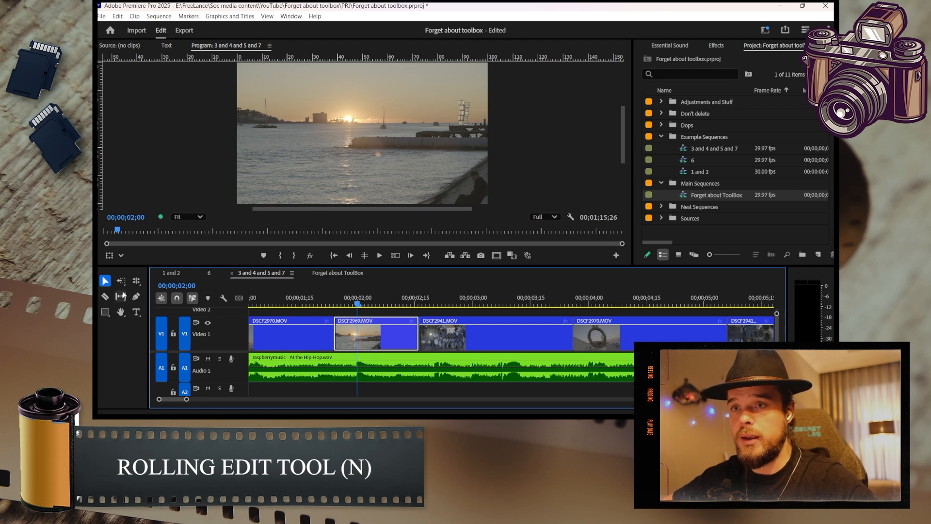
{"action": "left_click", "coordinate": [136, 280]}
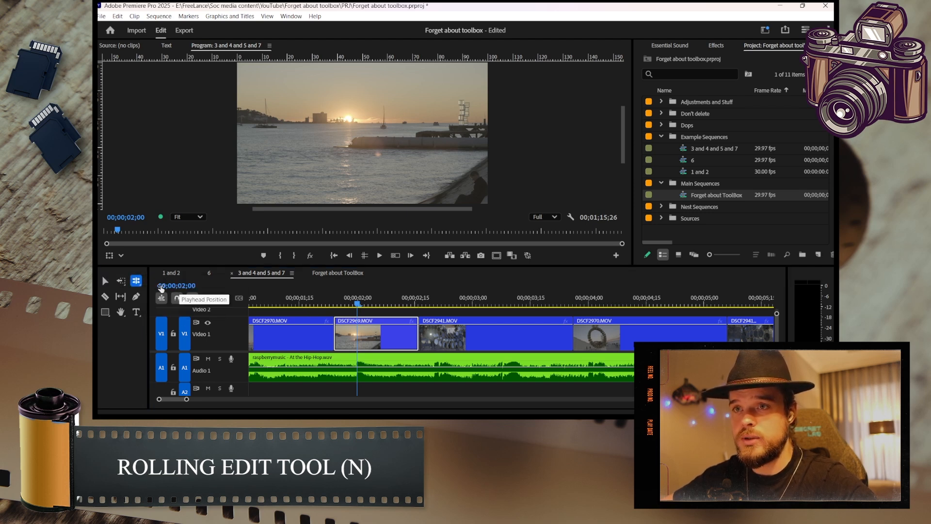
{"action": "left_click", "coordinate": [142, 282]}
{"action": "left_click", "coordinate": [136, 284]}
{"action": "left_click", "coordinate": [177, 281]}
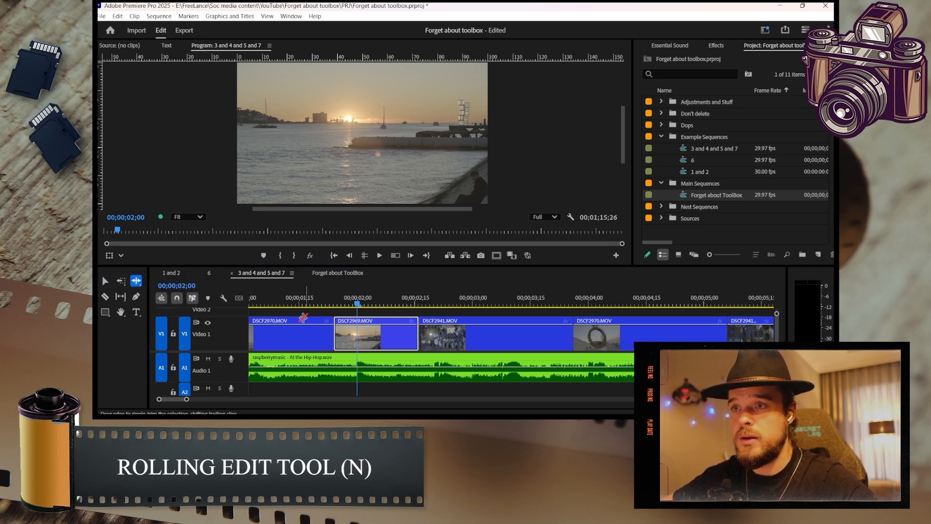
{"action": "left_click_drag", "start_coordinate": [330, 334], "coordinate": [357, 337]}
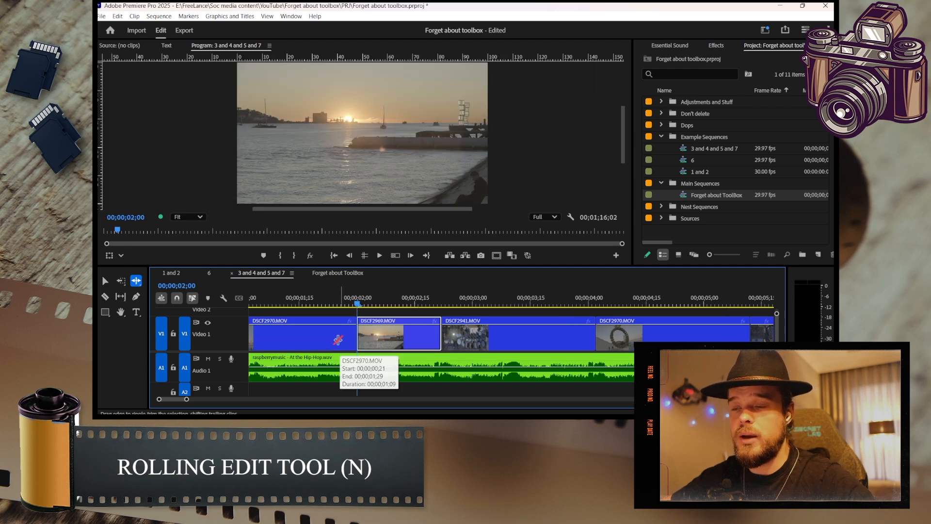
{"action": "key", "text": "ctrl+z"}
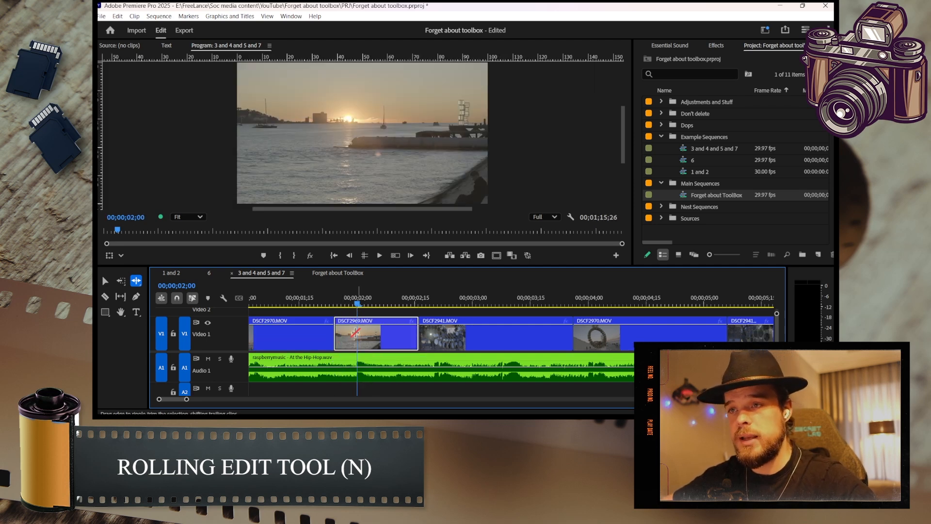
- Select the end edge of DSCF2945.MOV on V1 with the Selection tool
{"action": "scroll", "coordinate": [358, 331], "scroll_direction": "down", "scroll_amount": 5}
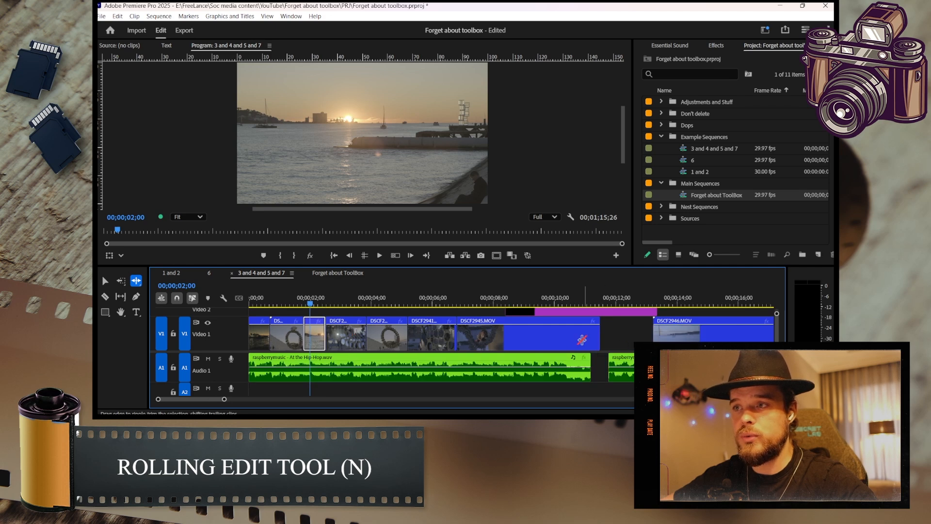
{"action": "key", "text": "v"}
{"action": "left_click", "coordinate": [604, 330]}
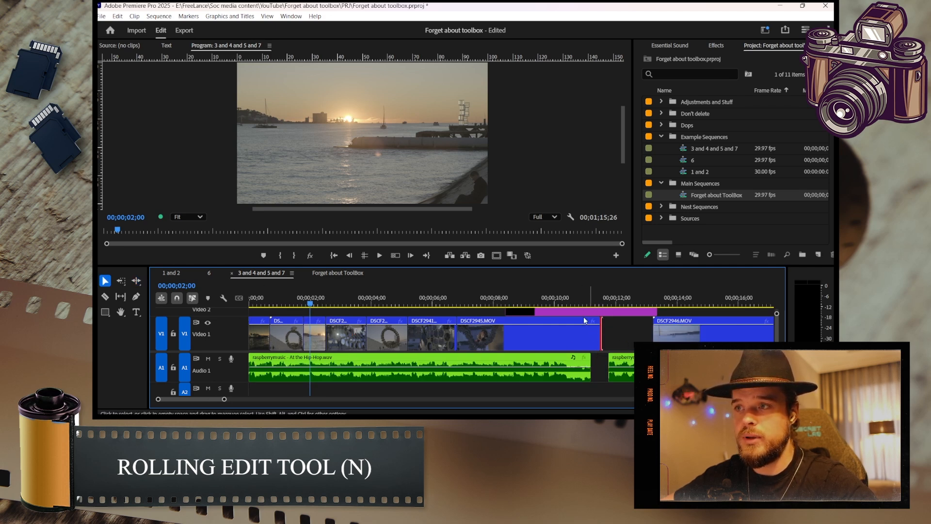
{"action": "scroll", "coordinate": [310, 336], "scroll_direction": "up", "scroll_amount": 4}
{"action": "scroll", "coordinate": [308, 335], "scroll_direction": "left", "scroll_amount": 2}
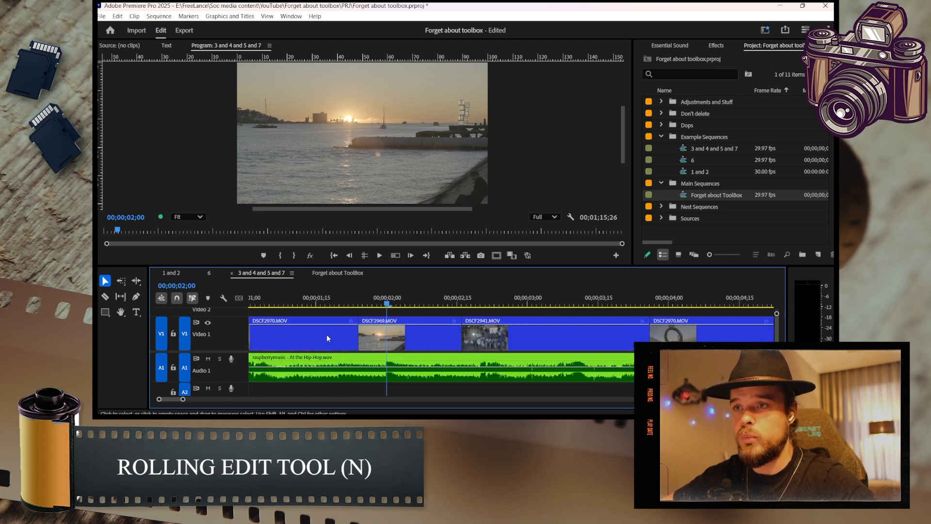
- Roll the cut between DSCF2970.MOV and DSCF2969.MOV to the playhead with the Rolling Edit tool, and undo the edit
{"action": "left_click", "coordinate": [136, 281]}
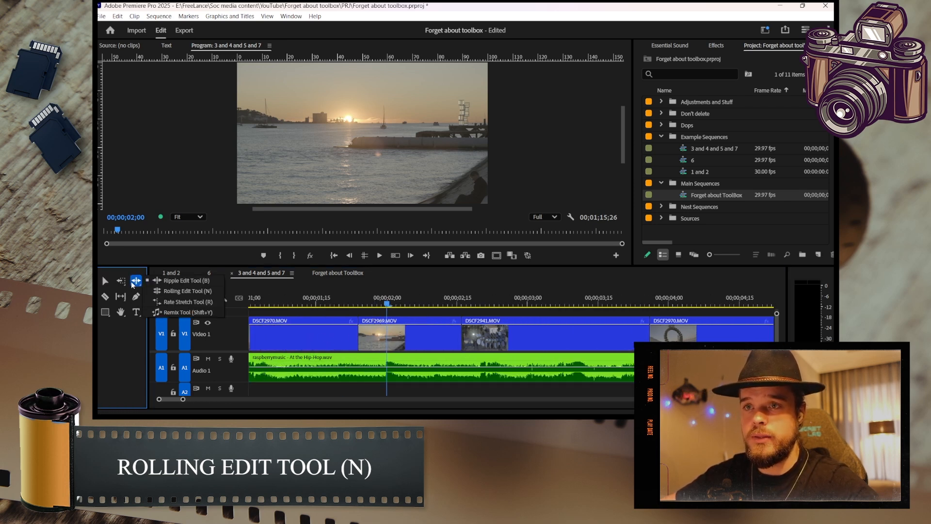
{"action": "left_click", "coordinate": [177, 294]}
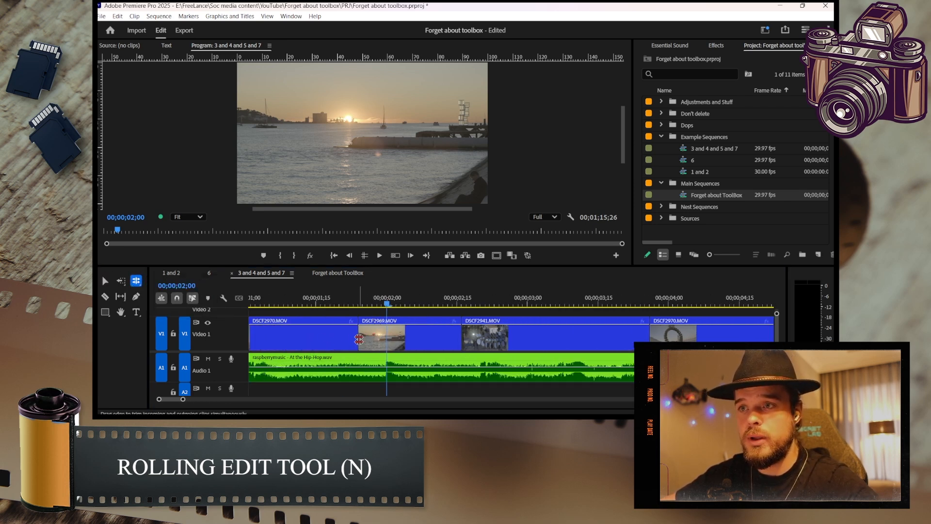
{"action": "left_click", "coordinate": [358, 336]}
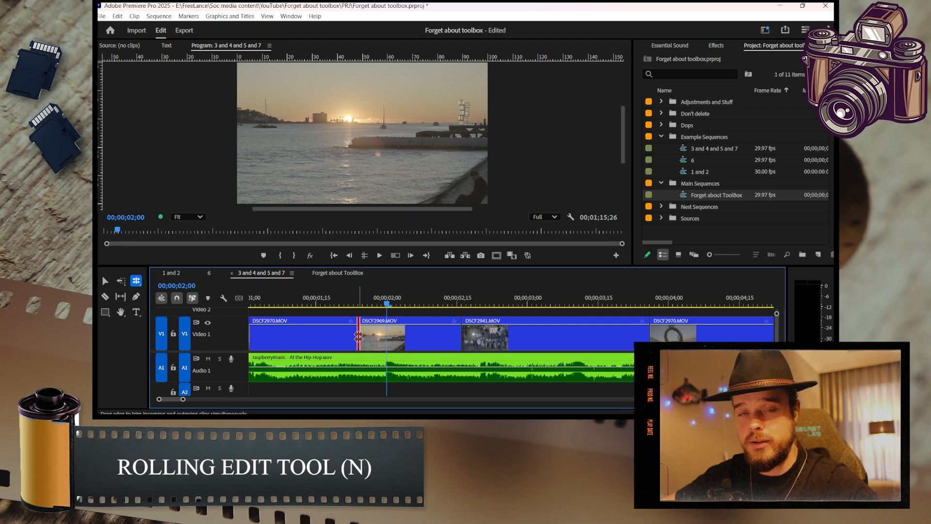
{"action": "left_click_drag", "start_coordinate": [358, 336], "coordinate": [387, 336]}
{"action": "scroll", "coordinate": [382, 342], "scroll_direction": "up", "scroll_amount": 2}
{"action": "scroll", "coordinate": [383, 343], "scroll_direction": "down", "scroll_amount": 3}
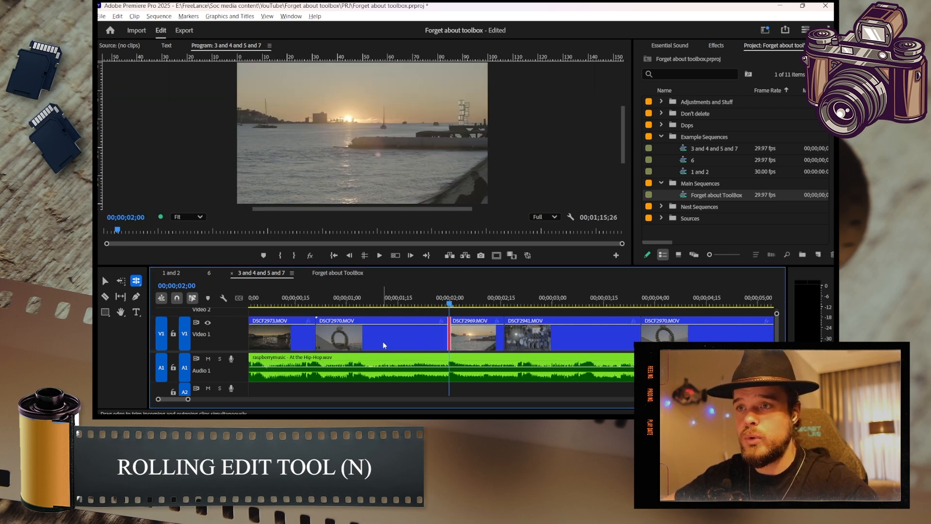
{"action": "mouse_move", "coordinate": [446, 340]}
{"action": "left_mouse_down"}
{"action": "mouse_move", "coordinate": [429, 340]}
{"action": "mouse_move", "coordinate": [449, 339]}
{"action": "left_mouse_up"}
{"action": "key", "text": "ctrl+z"}
- Roll the cut between DSCF2970.MOV and DSCF2969.MOV to the playhead at 00;00;02;00 using the Selection tool with its rolling modifier
{"action": "left_click_drag", "start_coordinate": [137, 280], "coordinate": [208, 293]}
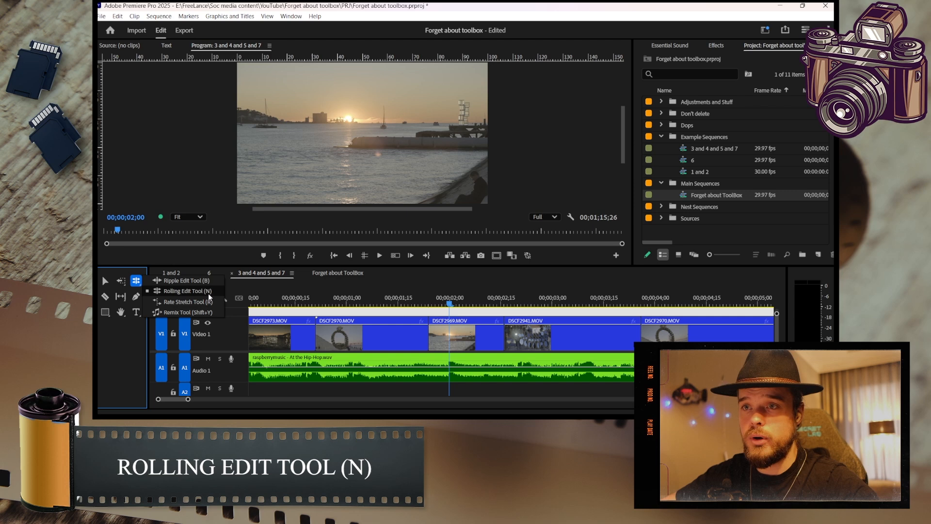
{"action": "left_click", "coordinate": [208, 293]}
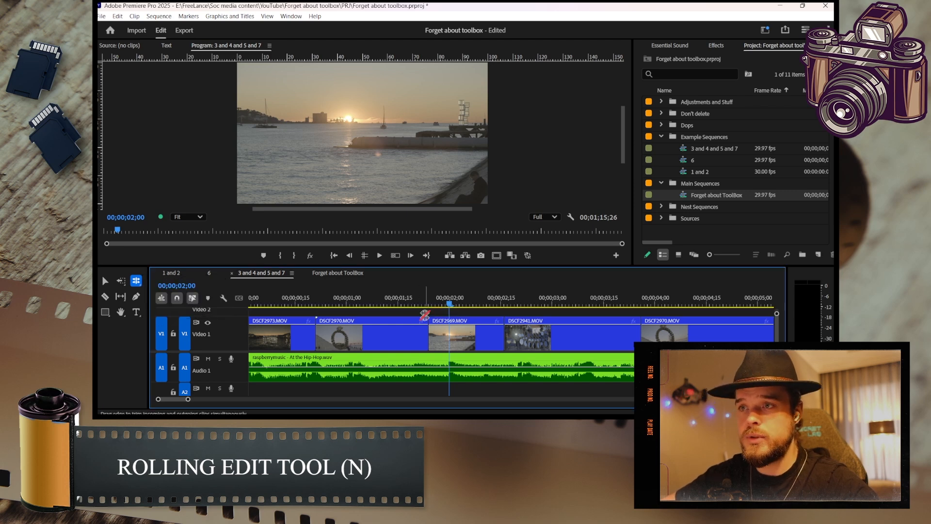
{"action": "key", "text": "v"}
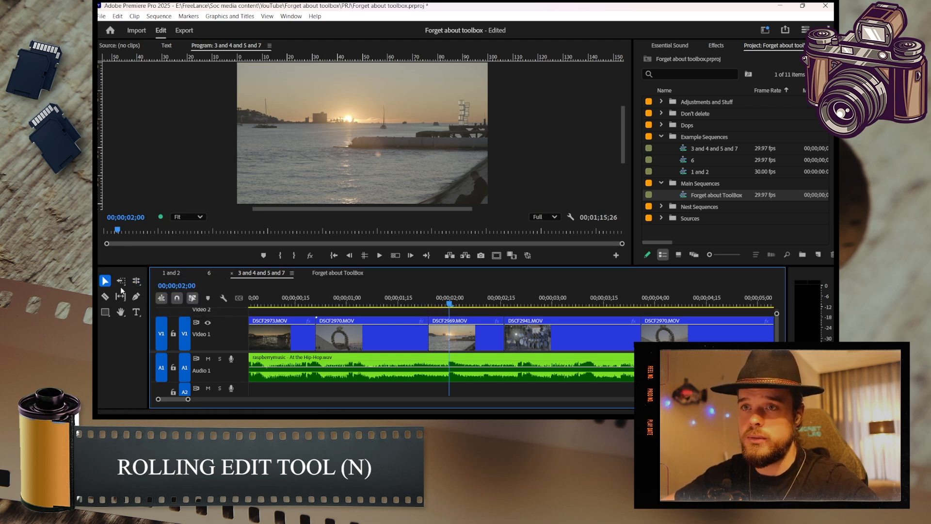
{"action": "left_click_drag", "start_coordinate": [426, 318], "coordinate": [427, 319]}
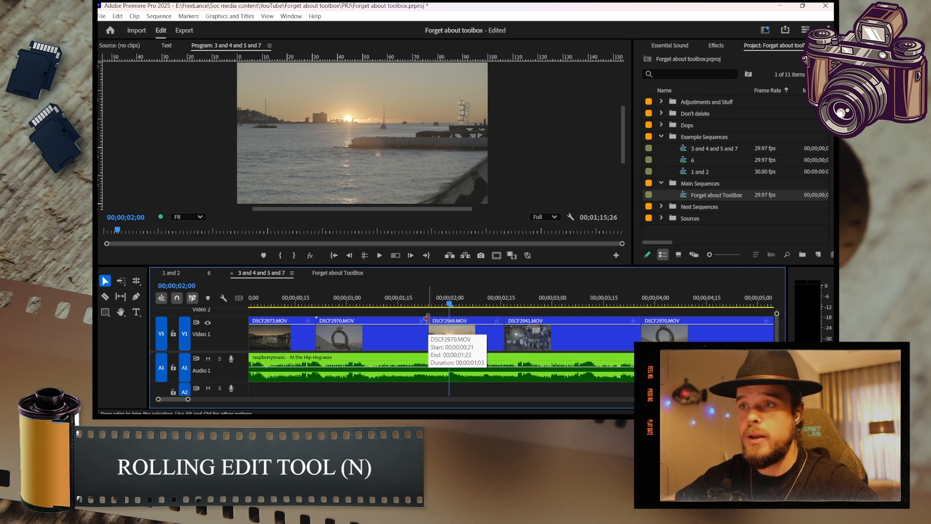
{"action": "key", "text": "ctrl"}
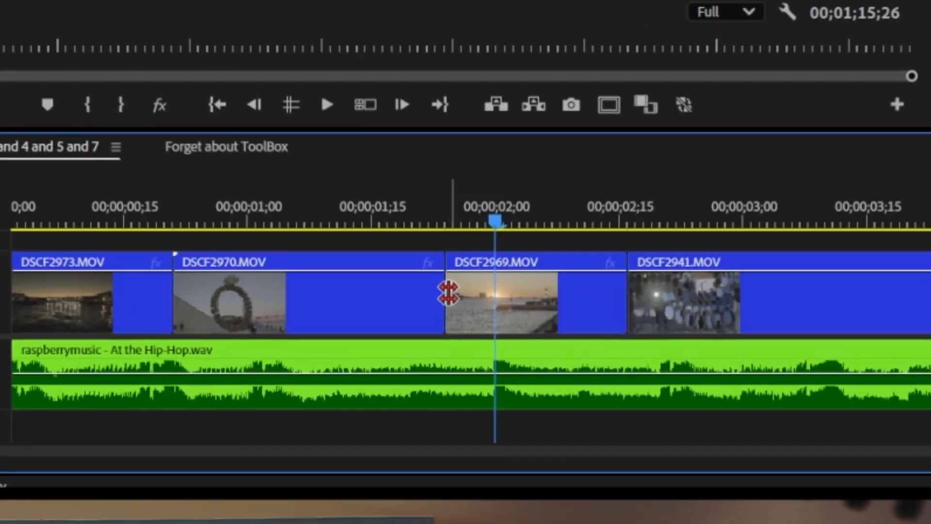
{"action": "mouse_move", "coordinate": [448, 293]}
{"action": "left_mouse_down"}
{"action": "mouse_move", "coordinate": [496, 307]}
{"action": "mouse_move", "coordinate": [446, 305]}
{"action": "left_mouse_up"}
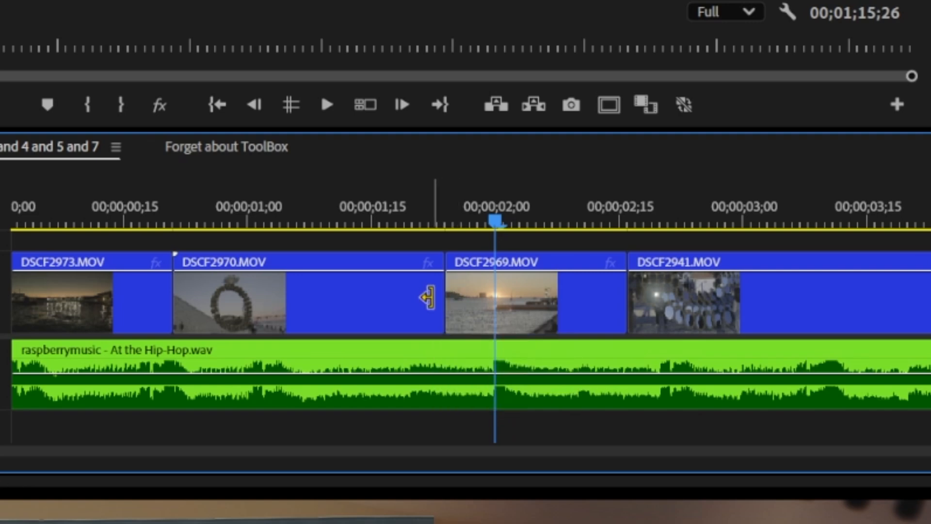
{"action": "left_click_drag", "start_coordinate": [427, 297], "coordinate": [477, 296]}
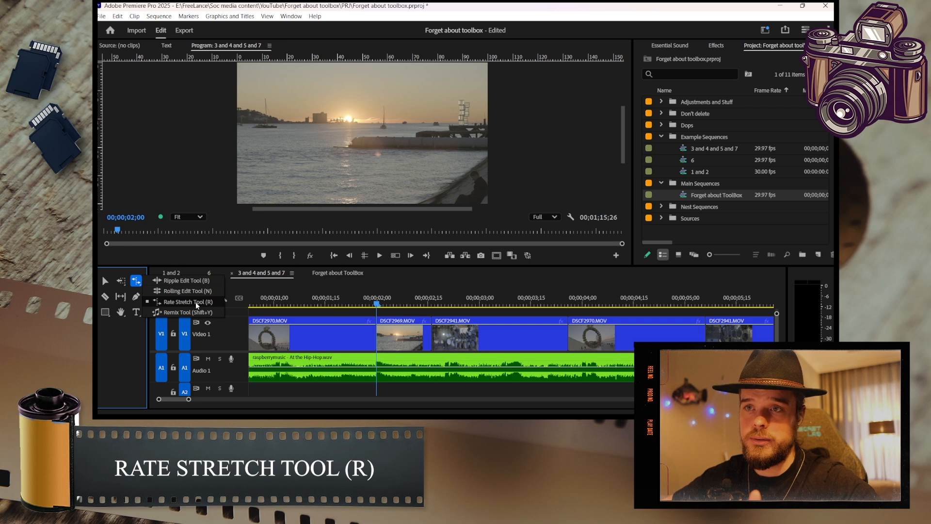
- Activate the Rate Stretch tool for the DSCF2945.MOV clip on V1
{"action": "left_click", "coordinate": [195, 302]}
{"action": "scroll", "coordinate": [388, 344], "scroll_direction": "down", "scroll_amount": 9}
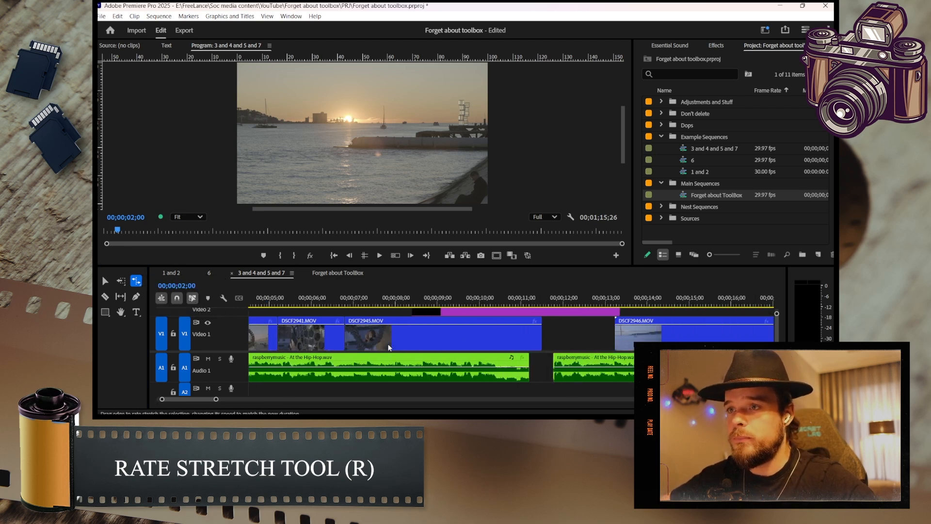
{"action": "scroll", "coordinate": [386, 343], "scroll_direction": "up", "scroll_amount": 2}
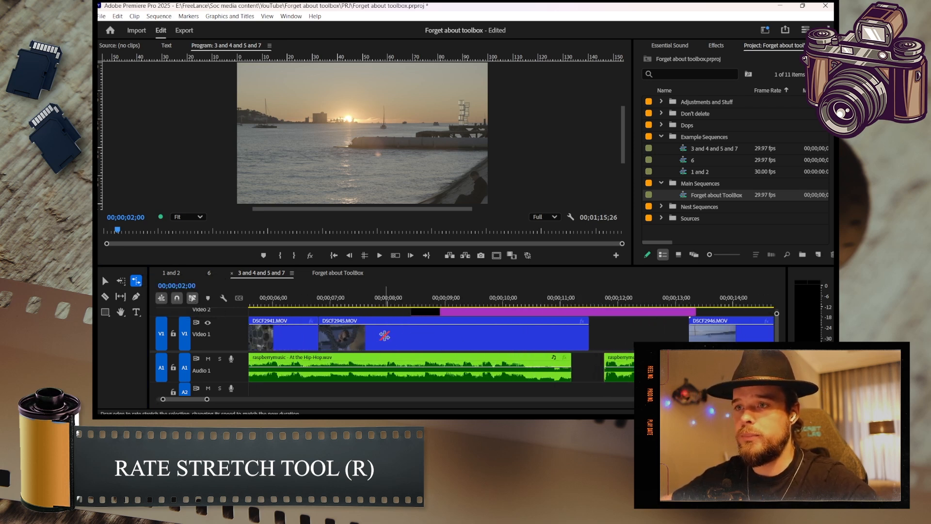
{"action": "left_click", "coordinate": [385, 335]}
- Speed up DSCF2945.MOV on V1 to 106.82% with the Rate Stretch tool, ending it flush with the music clip on A1
{"action": "key", "text": "v"}
{"action": "left_click", "coordinate": [571, 363]}
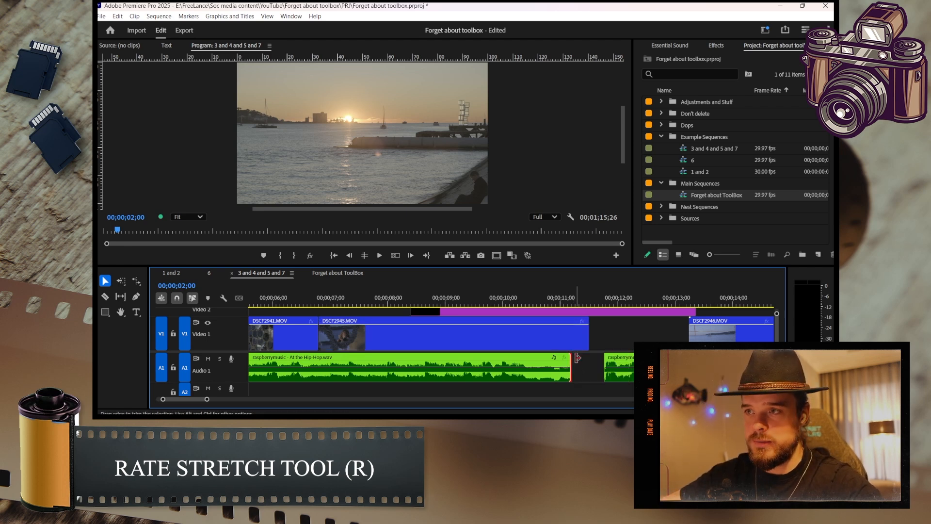
{"action": "left_click", "coordinate": [413, 336]}
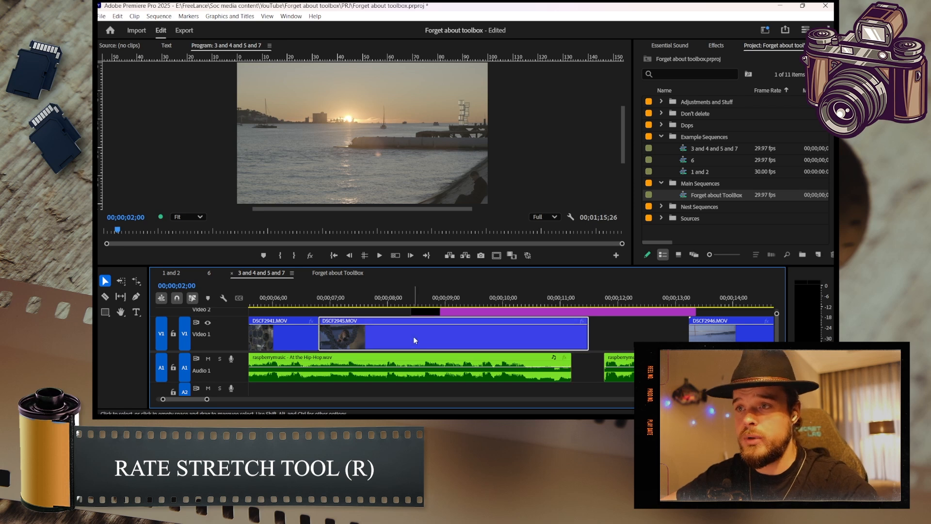
{"action": "key", "text": "r"}
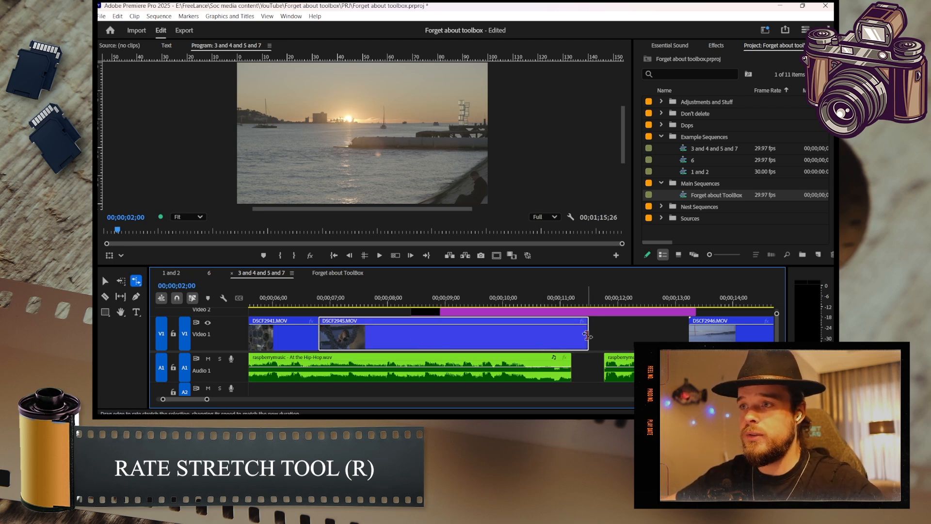
{"action": "left_click_drag", "start_coordinate": [587, 336], "coordinate": [571, 335]}
{"action": "key", "text": "v"}
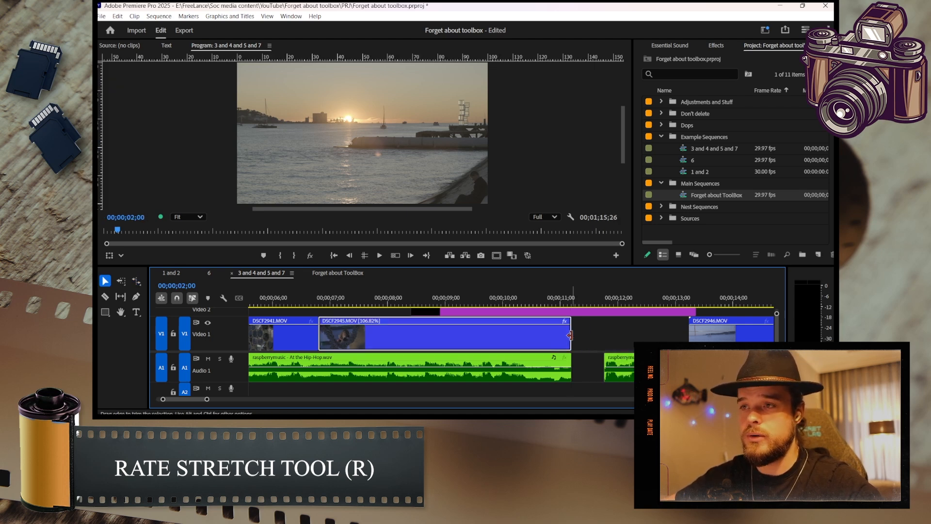
{"action": "scroll", "coordinate": [346, 329], "scroll_direction": "up", "scroll_amount": 3}
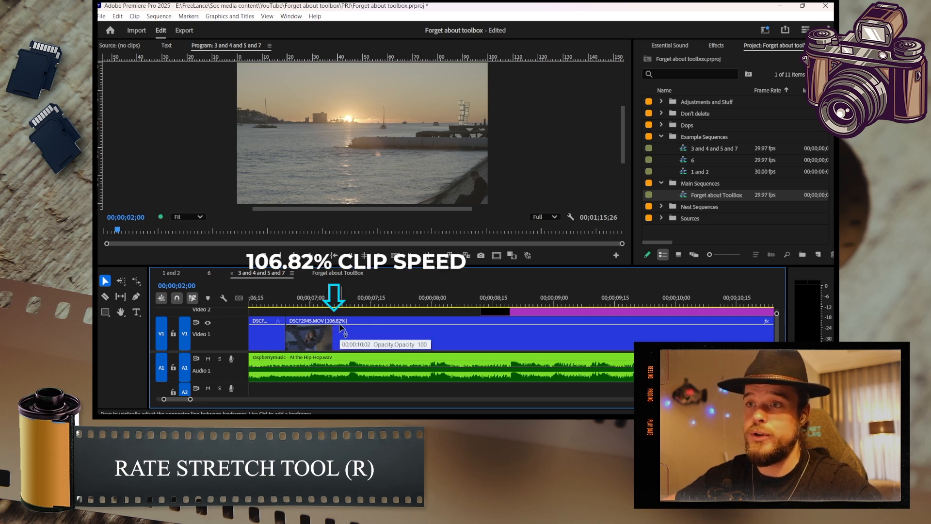
{"action": "scroll", "coordinate": [341, 329], "scroll_direction": "down", "scroll_amount": 3}
{"action": "scroll", "coordinate": [537, 352], "scroll_direction": "up", "scroll_amount": 1}
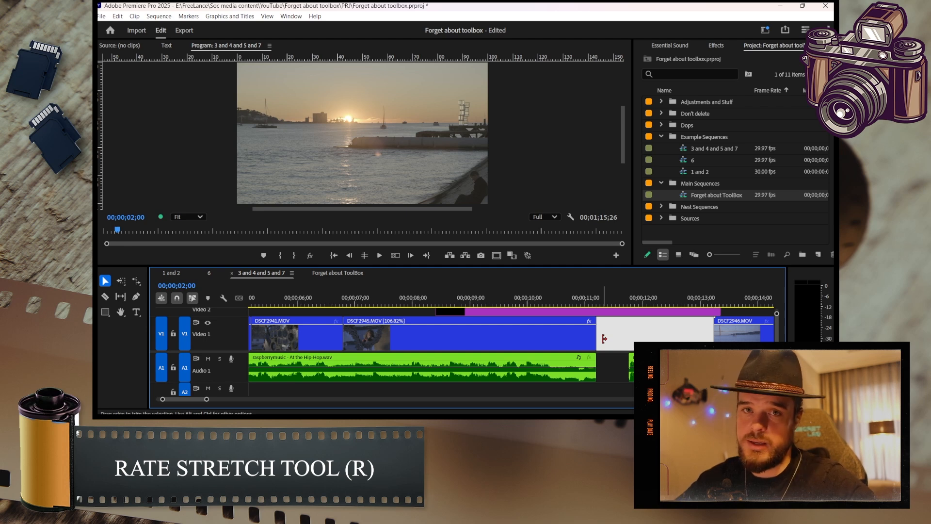
- Slow DSCF2945.MOV down to 78.33% by stretching its end toward DSCF2946.MOV with the Rate Stretch tool, and undo the stretch
{"action": "key", "text": "r"}
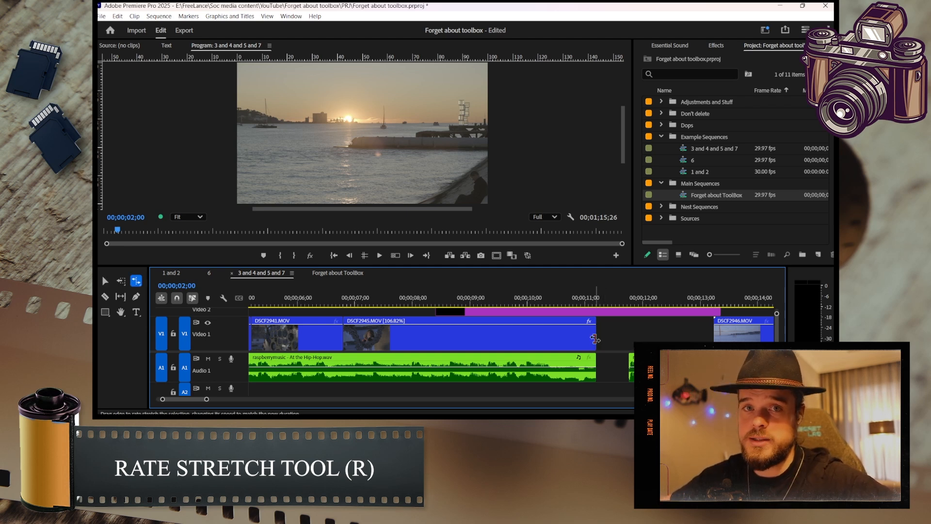
{"action": "left_click_drag", "start_coordinate": [595, 339], "coordinate": [687, 331]}
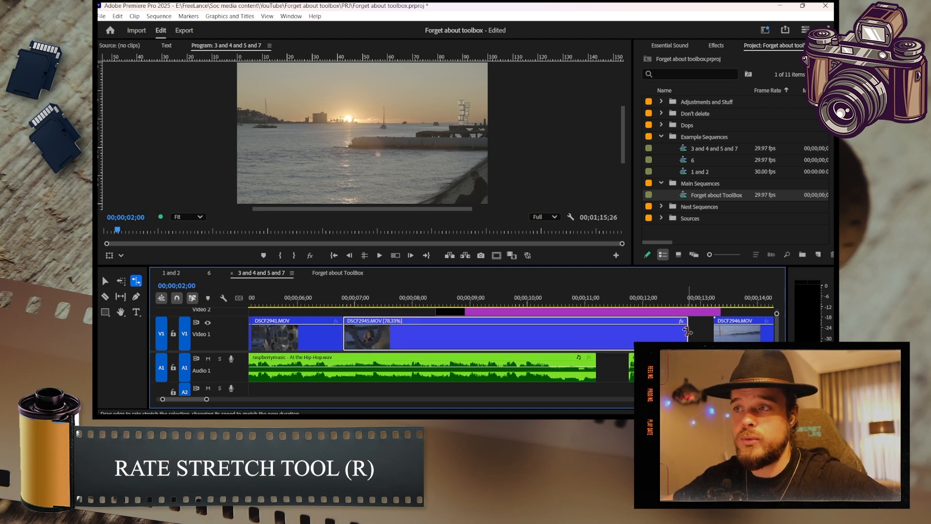
{"action": "key", "text": "v"}
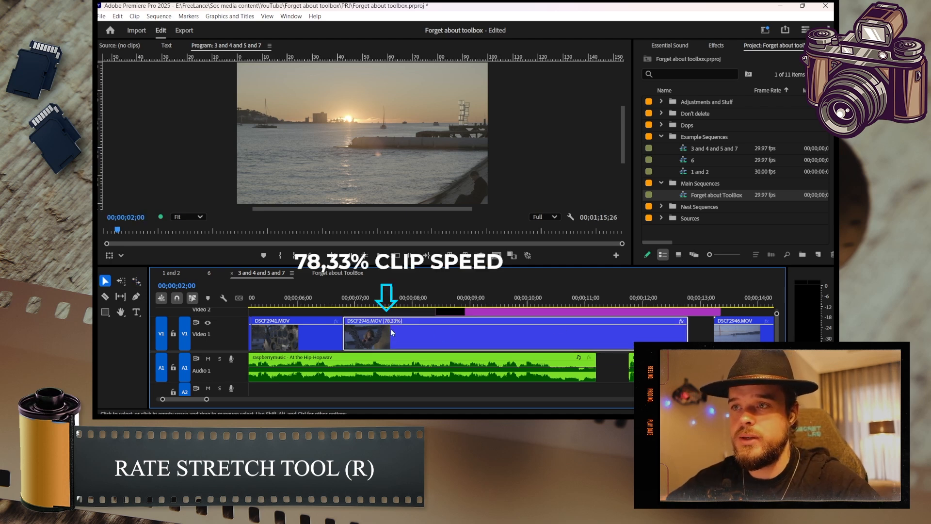
{"action": "key", "text": "ctrl+z"}
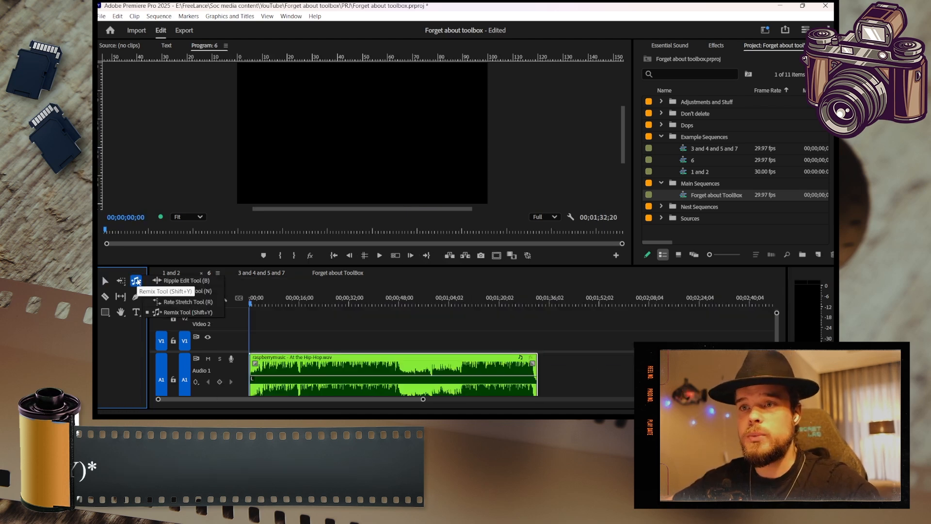
- Activate the Remix tool in sequence 6, mark the raspberrymusic clip's full range with in and out points, and deselect the clip
{"action": "left_click", "coordinate": [189, 312]}
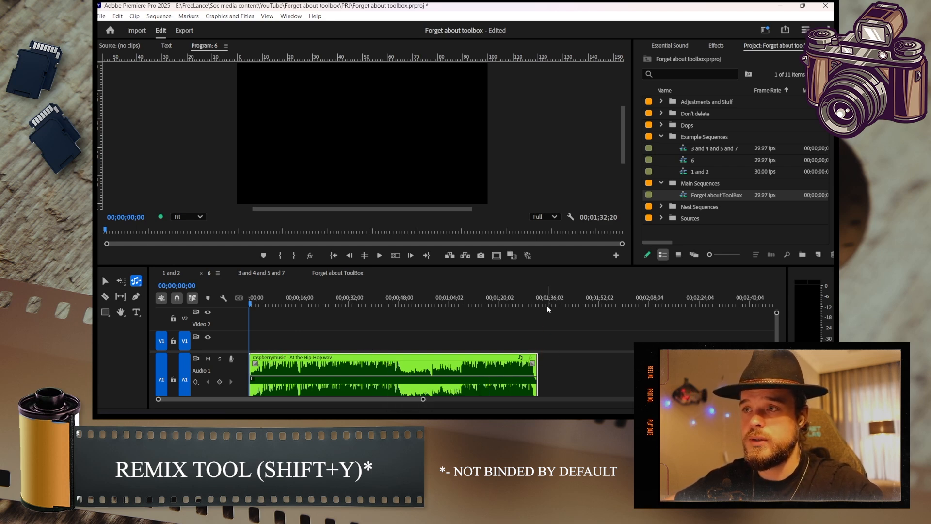
{"action": "key", "text": "x"}
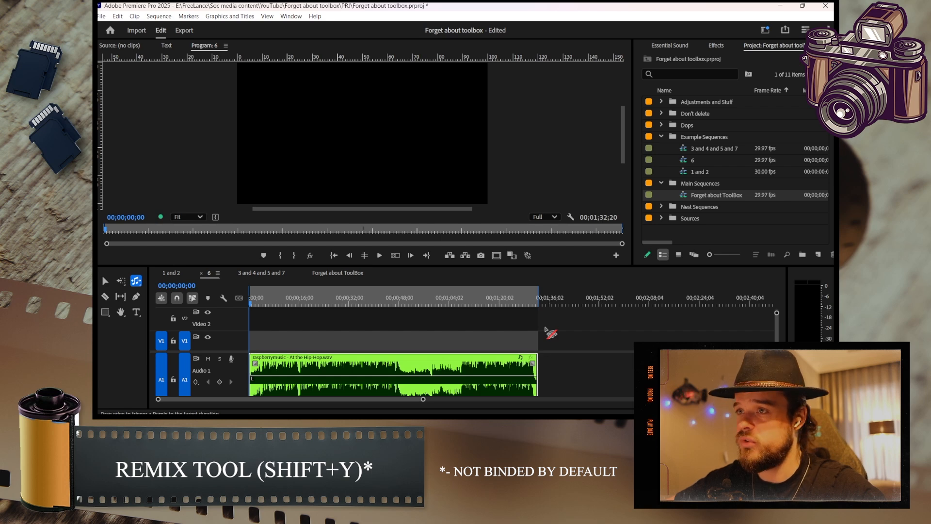
{"action": "left_click", "coordinate": [548, 333]}
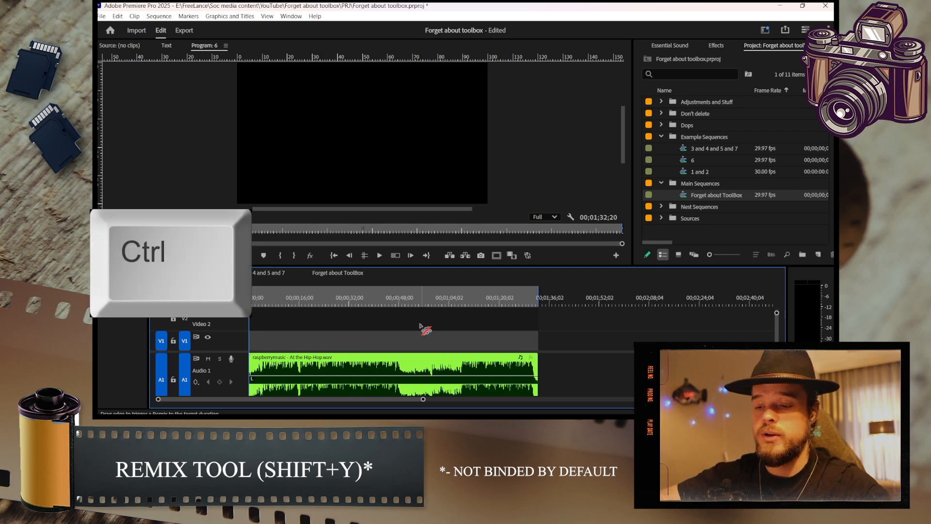
- Look up the Remix Tool's assigned shortcut in the keyboard shortcuts settings
{"action": "key", "text": "ctrl+alt+k"}
{"action": "type", "text": "remix tool"}
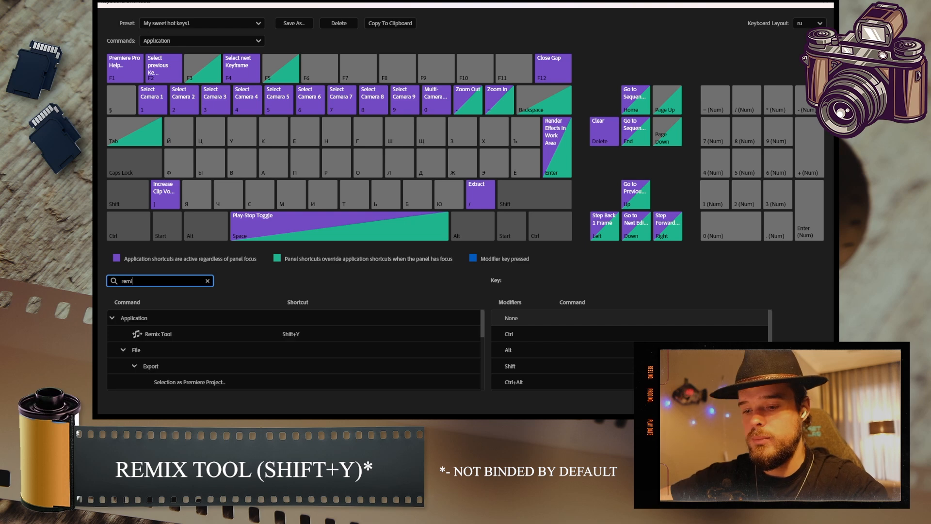
{"action": "left_click", "coordinate": [300, 334]}
{"action": "left_click", "coordinate": [315, 359]}
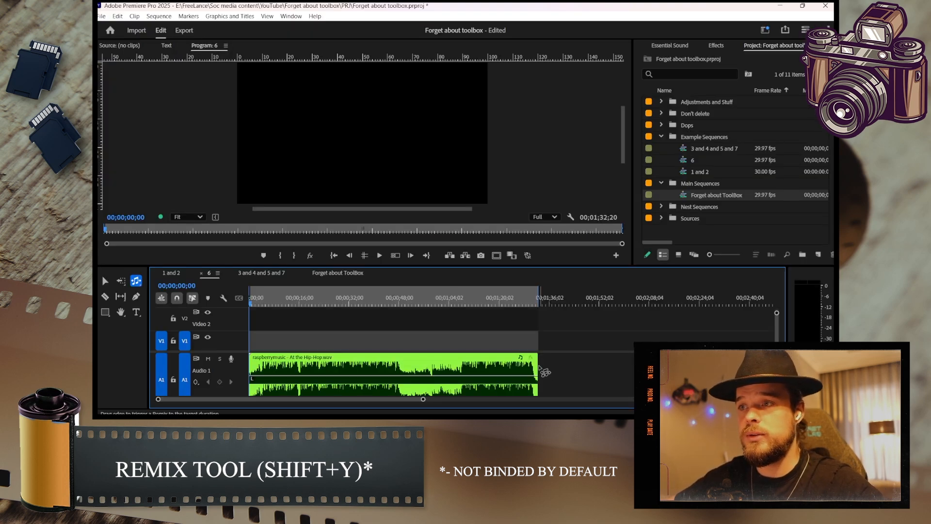
- Shorten the raspberrymusic clip in two passes with the Remix tool, down to a target duration of 00;00;59;26
{"action": "left_click_drag", "start_coordinate": [542, 368], "coordinate": [441, 361]}
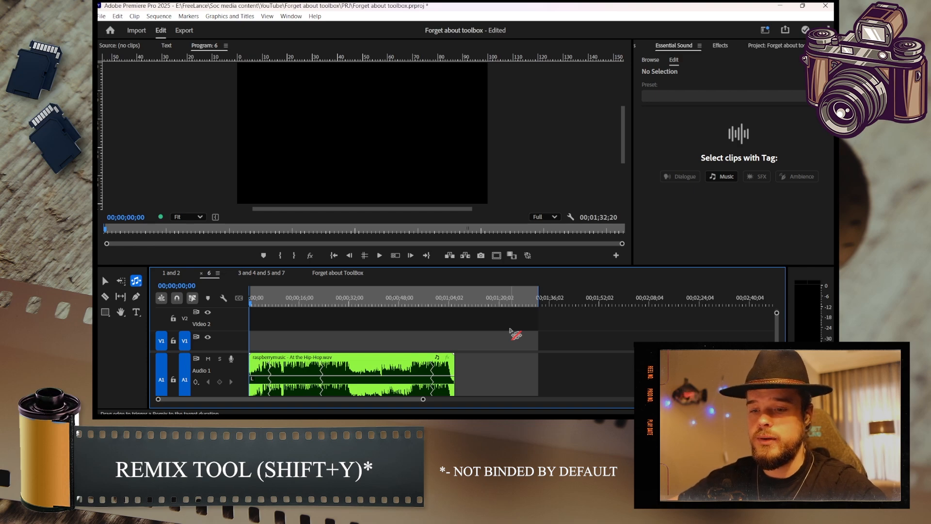
{"action": "scroll", "coordinate": [470, 368], "scroll_direction": "up", "scroll_amount": 3}
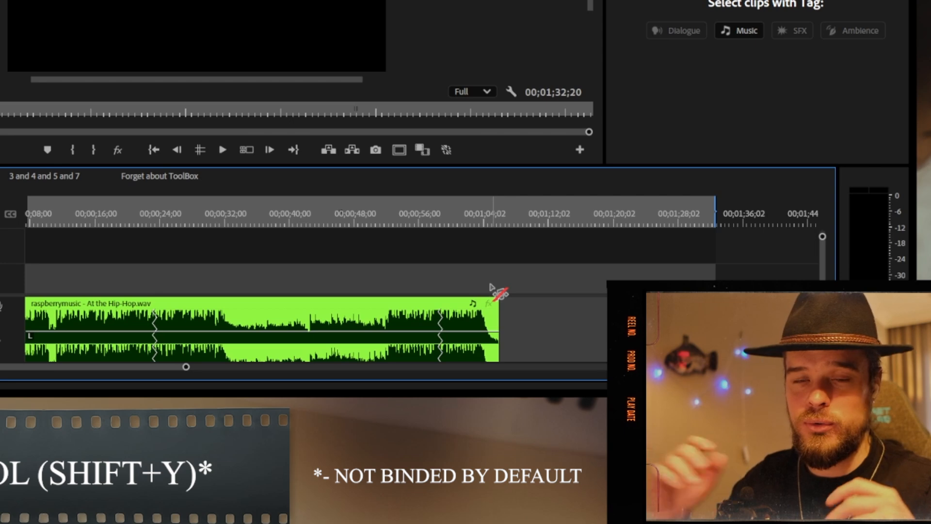
{"action": "left_click_drag", "start_coordinate": [505, 318], "coordinate": [461, 318]}
- Lengthen the remixed music clip to about 00;01;06;00 with the Remix tool, and undo the change
{"action": "scroll", "coordinate": [480, 310], "scroll_direction": "up", "scroll_amount": 3}
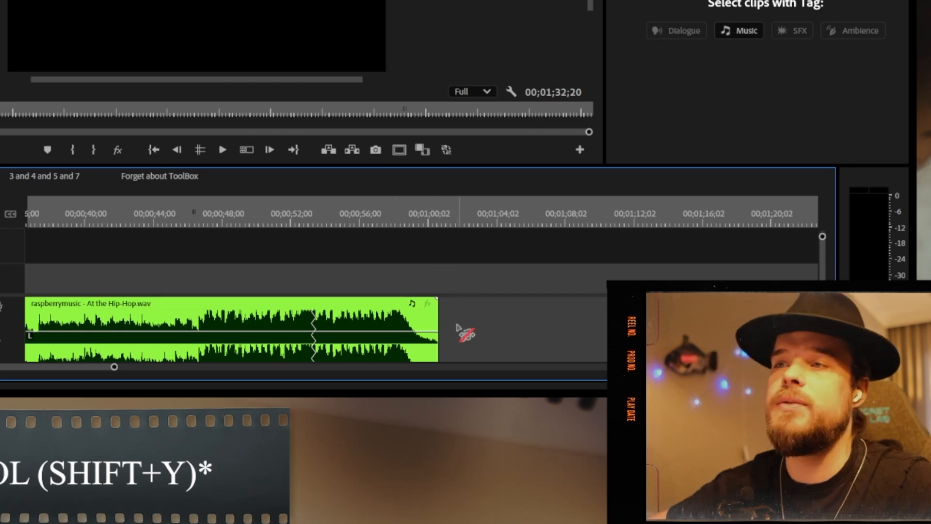
{"action": "scroll", "coordinate": [461, 324], "scroll_direction": "up", "scroll_amount": 3}
{"action": "left_click_drag", "start_coordinate": [431, 324], "coordinate": [476, 323]}
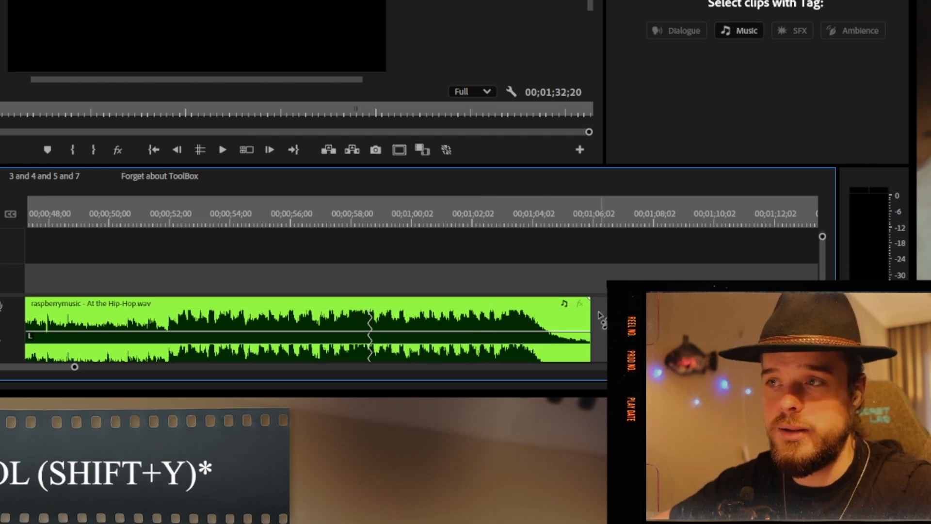
{"action": "key", "text": "ctrl+z"}
- Place the playhead at 00;00;53;00 and examine the wavy remix edit points along the raspberrymusic clip with the Selection tool
{"action": "scroll", "coordinate": [388, 334], "scroll_direction": "down", "scroll_amount": 3}
{"action": "scroll", "coordinate": [323, 328], "scroll_direction": "up", "scroll_amount": 3}
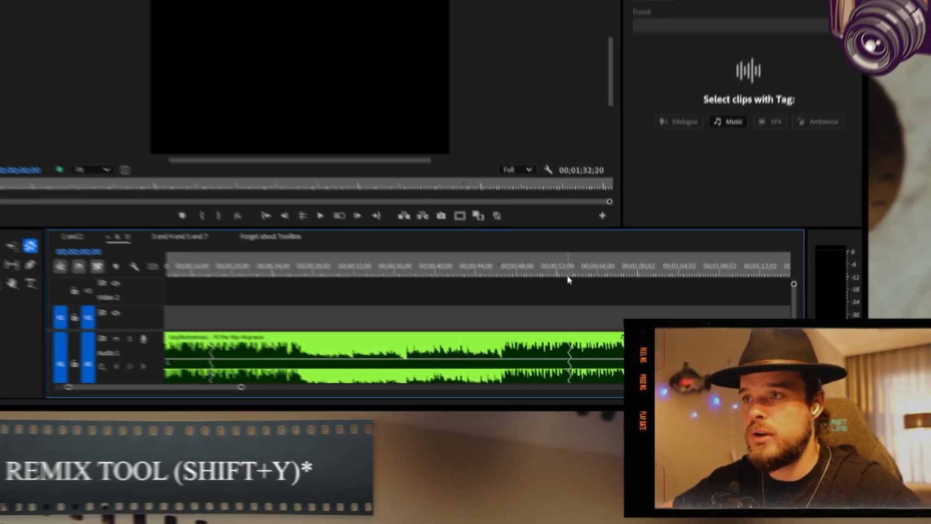
{"action": "left_click", "coordinate": [549, 244]}
{"action": "key", "text": "v"}
{"action": "scroll", "coordinate": [569, 336], "scroll_direction": "up", "scroll_amount": 4}
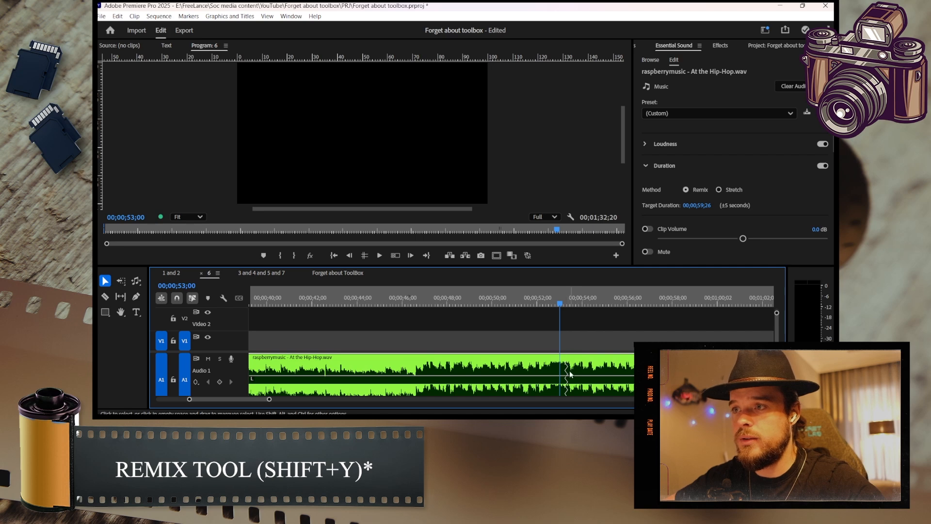
{"action": "scroll", "coordinate": [371, 372], "scroll_direction": "down", "scroll_amount": 3}
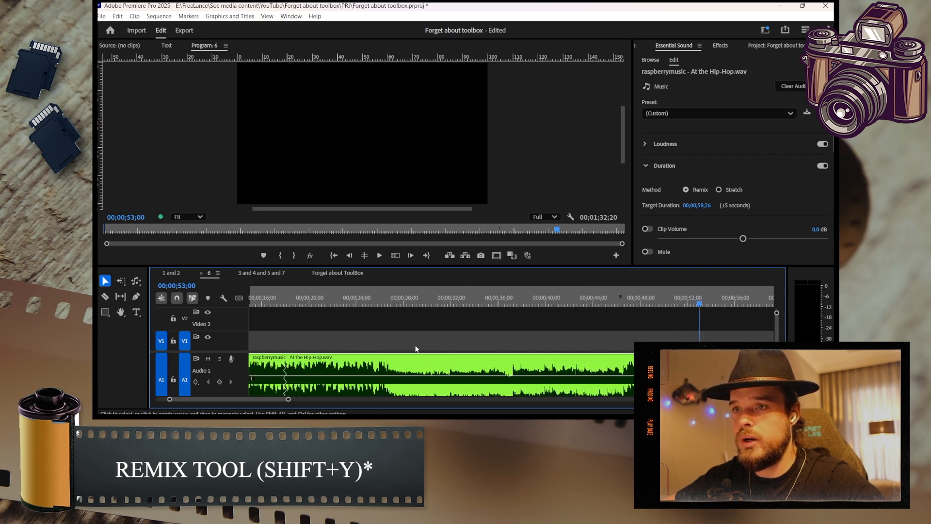
{"action": "scroll", "coordinate": [387, 346], "scroll_direction": "up", "scroll_amount": 2}
{"action": "scroll", "coordinate": [335, 339], "scroll_direction": "up", "scroll_amount": 2}
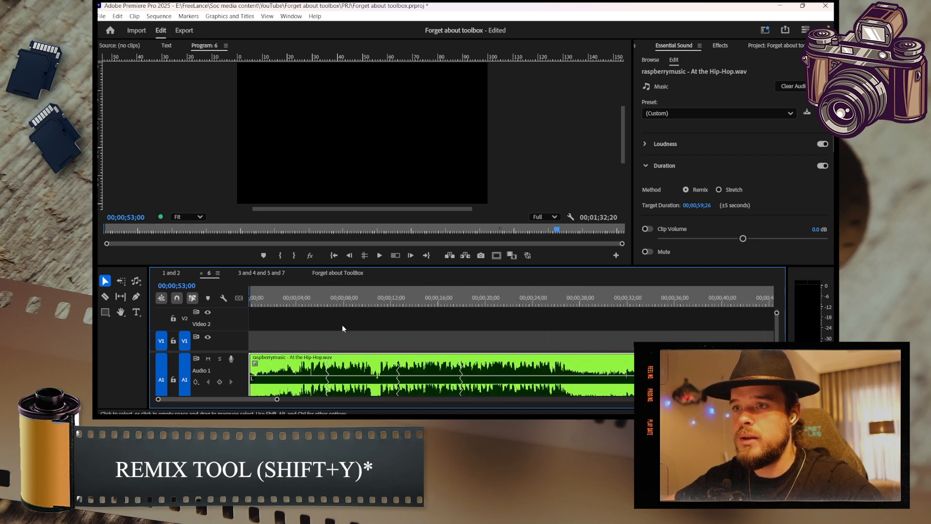
- Play the remixed music across its edit points near 6, 12, 17 and 53 seconds to check the transitions
{"action": "left_click", "coordinate": [324, 303]}
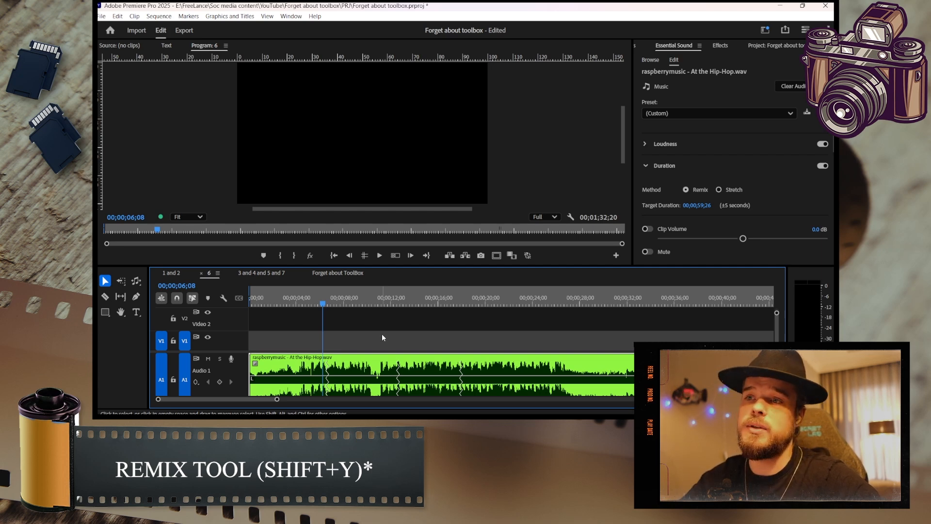
{"action": "key", "text": "space"}
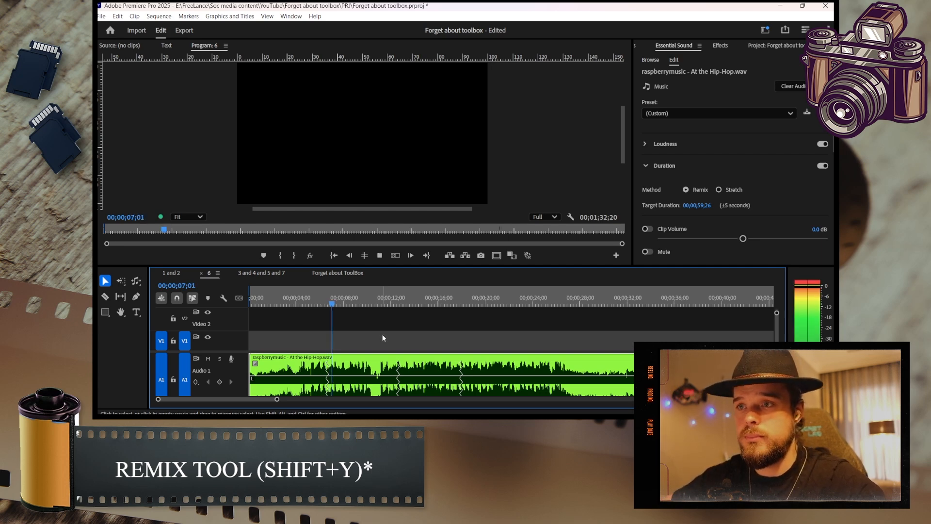
{"action": "left_click", "coordinate": [390, 303]}
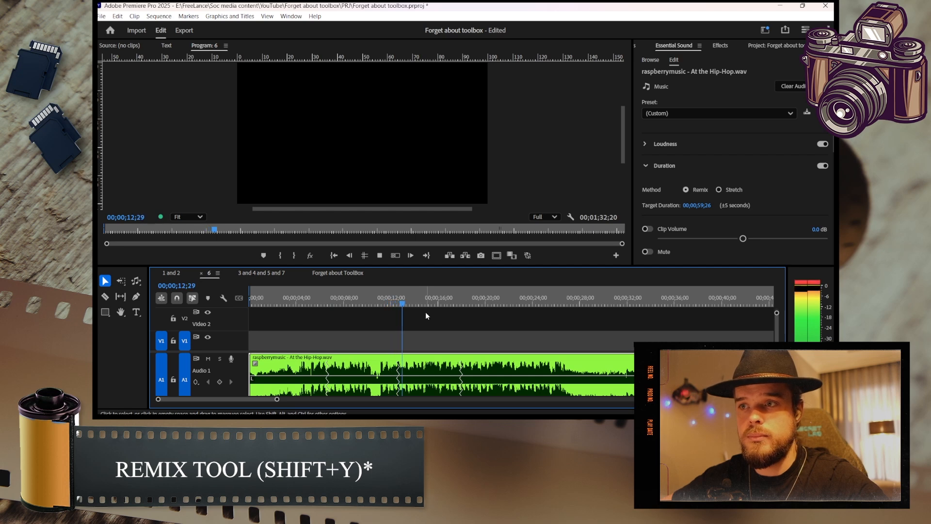
{"action": "left_click", "coordinate": [446, 303]}
{"action": "key", "text": "space"}
{"action": "scroll", "coordinate": [497, 328], "scroll_direction": "down", "scroll_amount": 3}
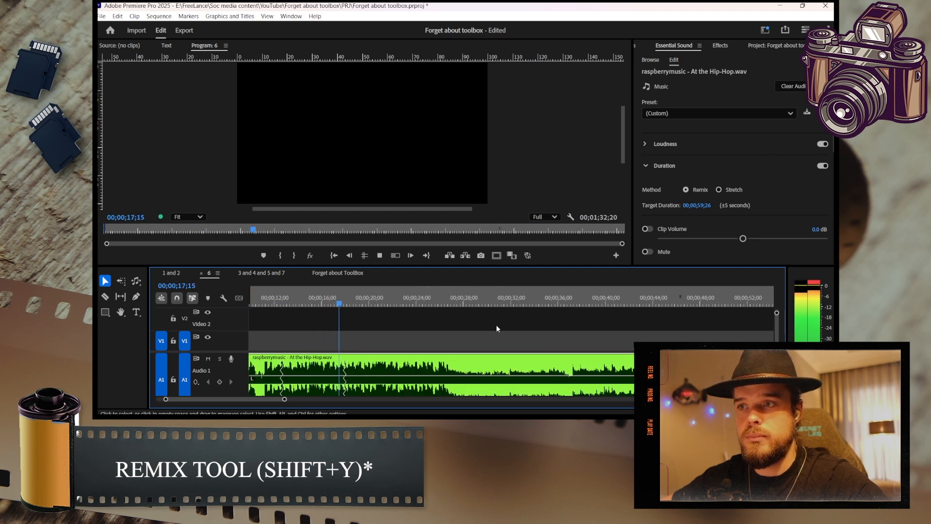
{"action": "scroll", "coordinate": [497, 328], "scroll_direction": "down", "scroll_amount": 2}
{"action": "scroll", "coordinate": [496, 323], "scroll_direction": "down", "scroll_amount": 2}
{"action": "left_click", "coordinate": [616, 302]}
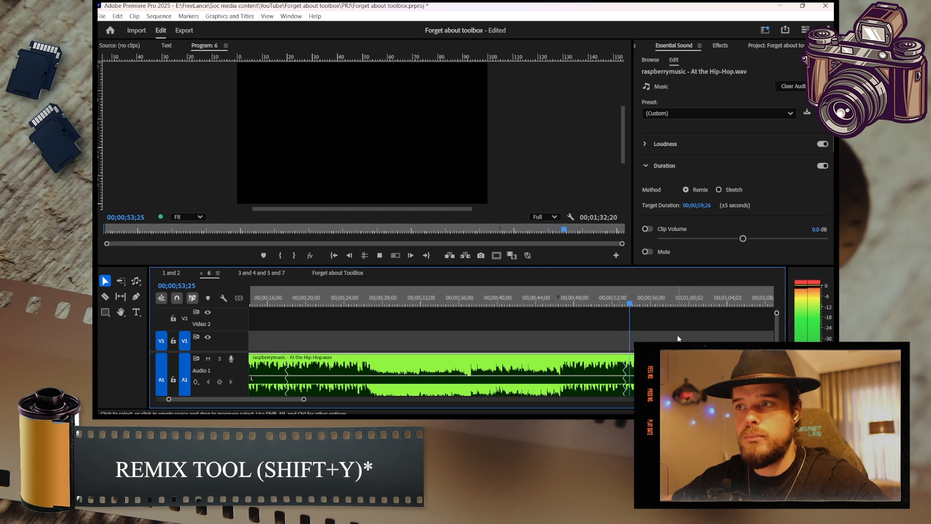
{"action": "key", "text": "space"}
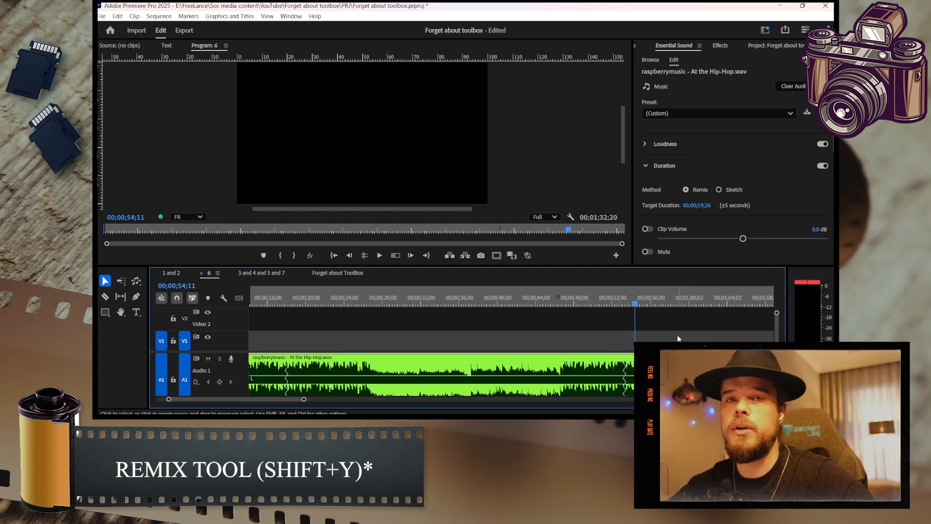
- Extend the full-length raspberrymusic clip with the Remix tool to a target duration of 00;10;47;28
{"action": "key", "text": "backslash"}
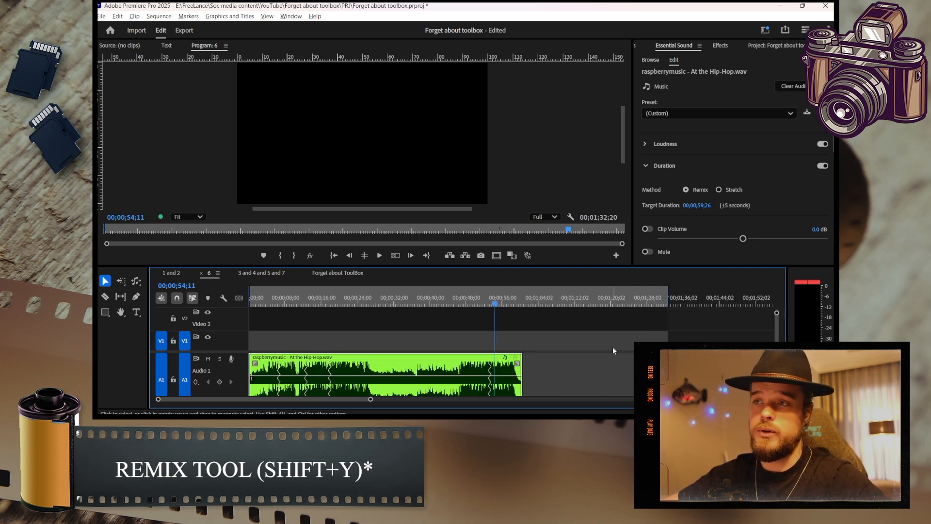
{"action": "left_click", "coordinate": [588, 367]}
{"action": "scroll", "coordinate": [586, 367], "scroll_direction": "down", "scroll_amount": 1}
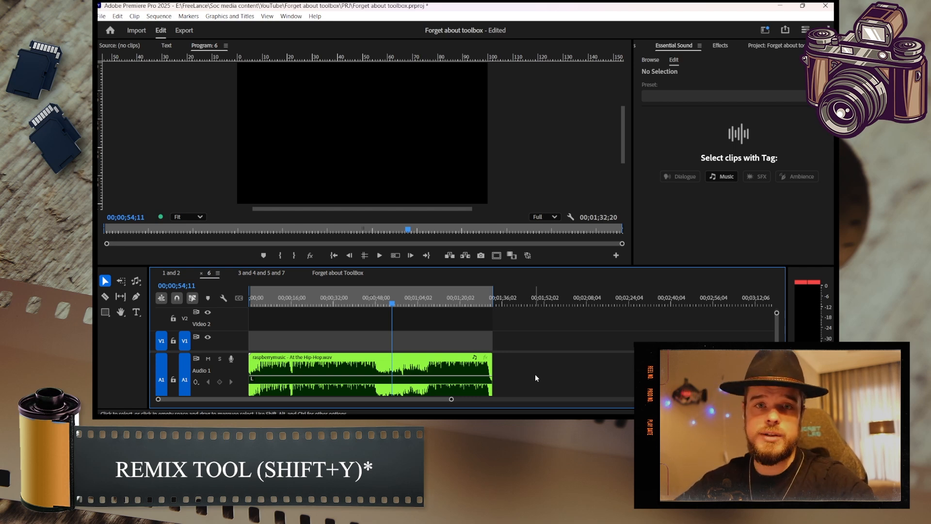
{"action": "scroll", "coordinate": [533, 372], "scroll_direction": "down", "scroll_amount": 2}
{"action": "key", "text": "shift+y"}
{"action": "left_click_drag", "start_coordinate": [358, 367], "coordinate": [650, 367]}
{"action": "left_click_drag", "start_coordinate": [732, 367], "coordinate": [733, 367]}
{"action": "scroll", "coordinate": [464, 347], "scroll_direction": "down", "scroll_amount": 3}
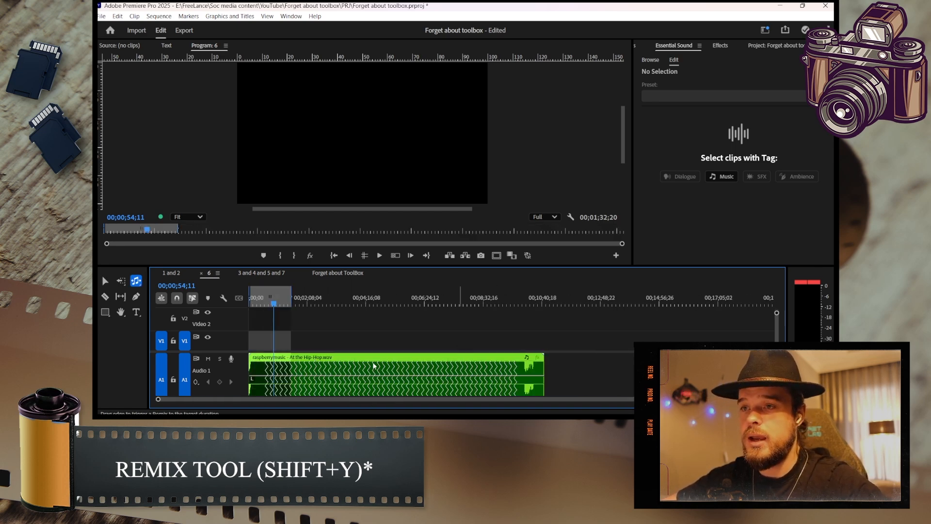
- Select the extended music clip and mark an in-to-out range of 00;00;09;17 ending at 00;00;59;27
{"action": "key", "text": "v"}
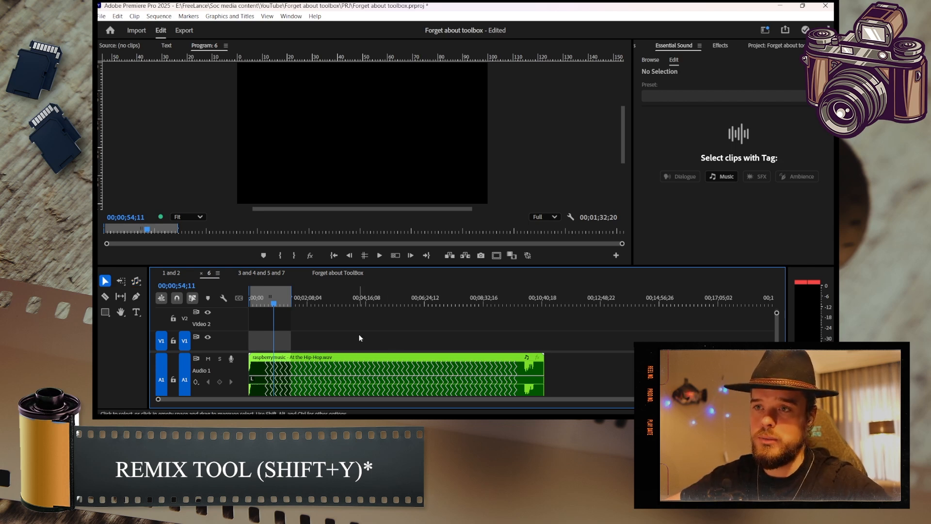
{"action": "scroll", "coordinate": [344, 359], "scroll_direction": "up", "scroll_amount": 3}
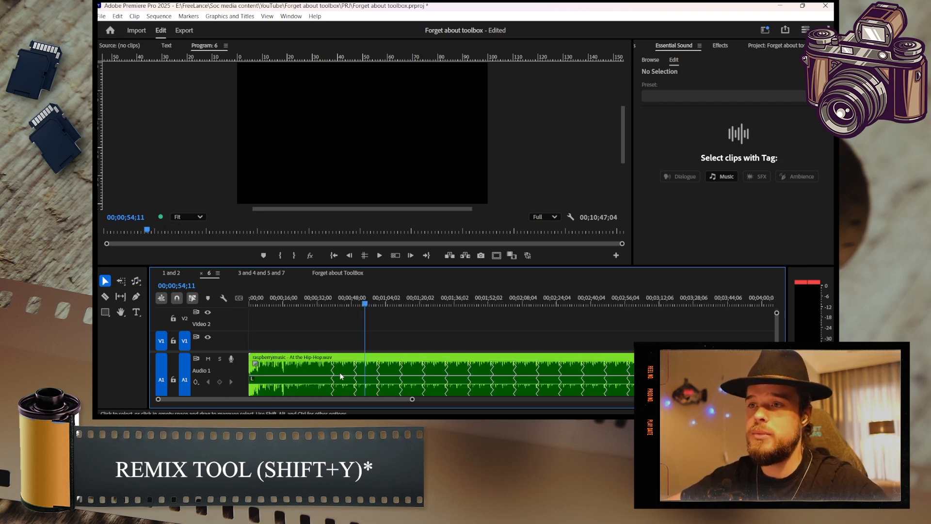
{"action": "left_click", "coordinate": [363, 380]}
{"action": "left_click", "coordinate": [360, 304]}
{"action": "key", "text": "i"}
{"action": "left_click_drag", "start_coordinate": [357, 302], "coordinate": [377, 303]}
{"action": "key", "text": "o"}
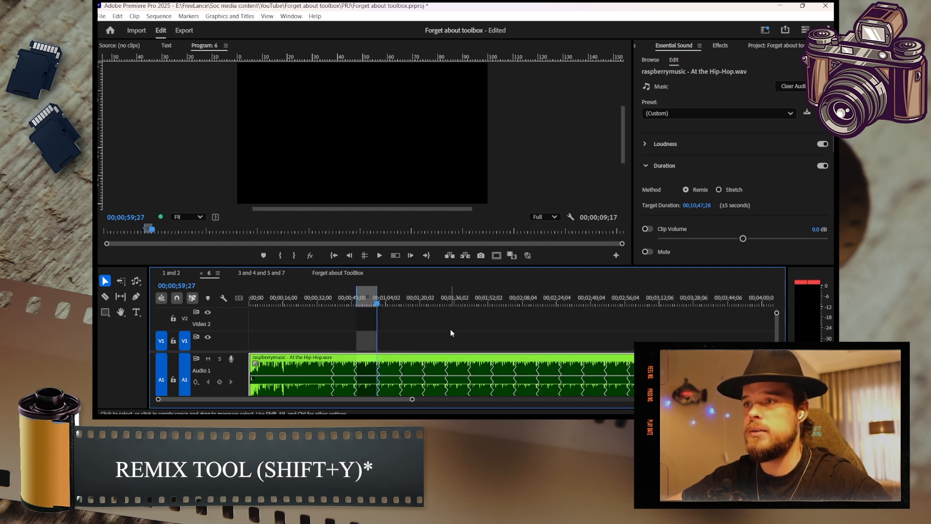
- Clear the in-to-out range from the sequence and deselect the remixed raspberrymusic clip
{"action": "scroll", "coordinate": [602, 343], "scroll_direction": "down", "scroll_amount": 3}
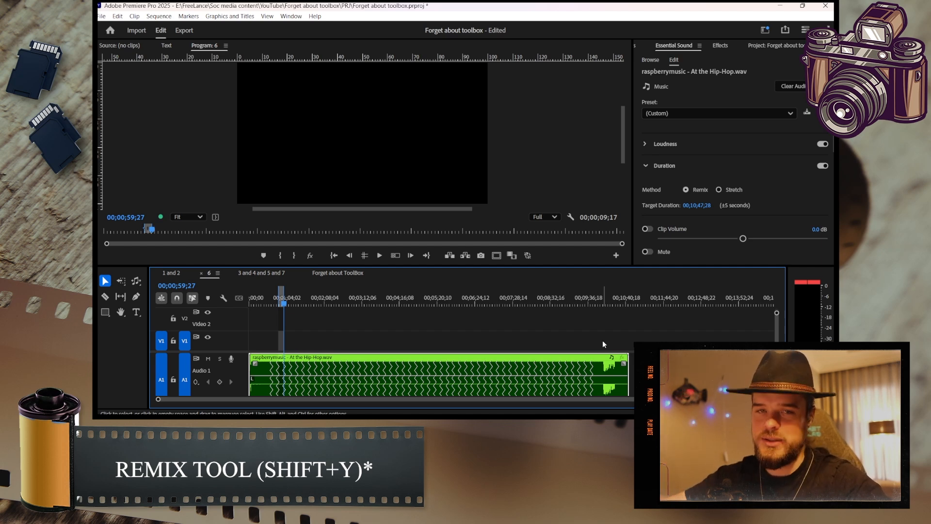
{"action": "key", "text": "ctrl+shift+x"}
{"action": "left_click", "coordinate": [555, 315]}
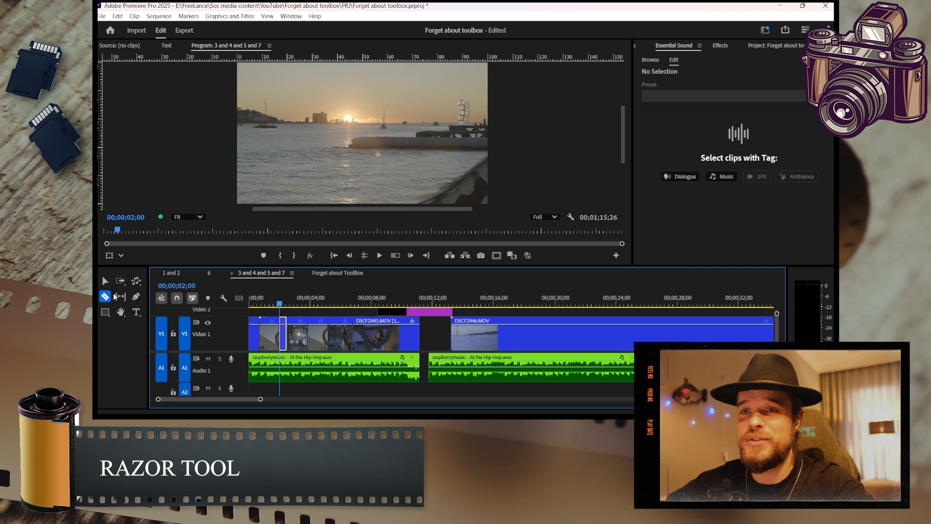
- Activate the Razor tool in sequence "3 and 4 and 5 and 7" and search the keyboard shortcuts for "add edit"
{"action": "left_click", "coordinate": [105, 296]}
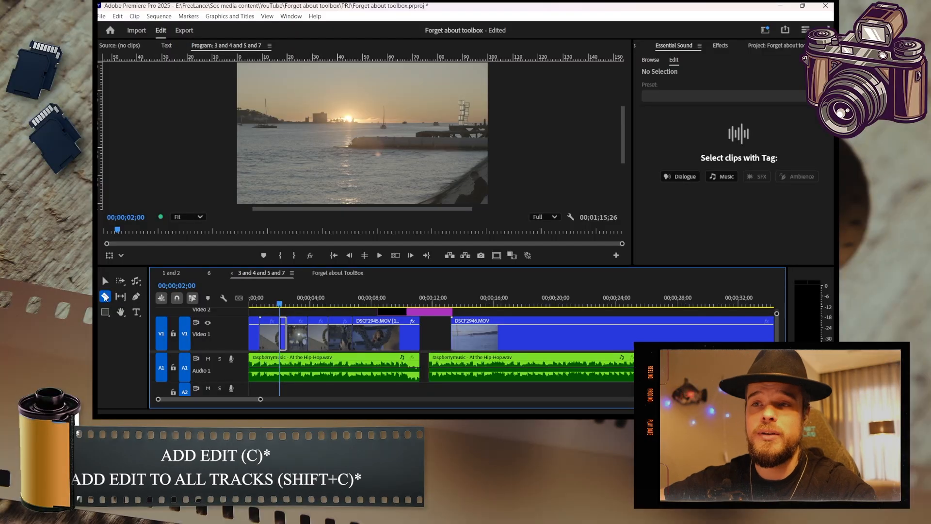
{"action": "key", "text": "ctrl+alt+k"}
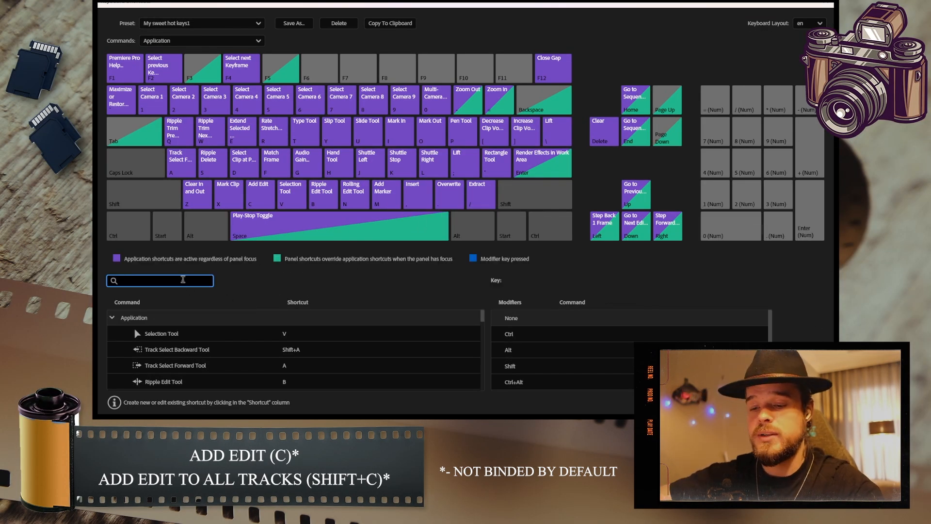
{"action": "type", "text": "add edit"}
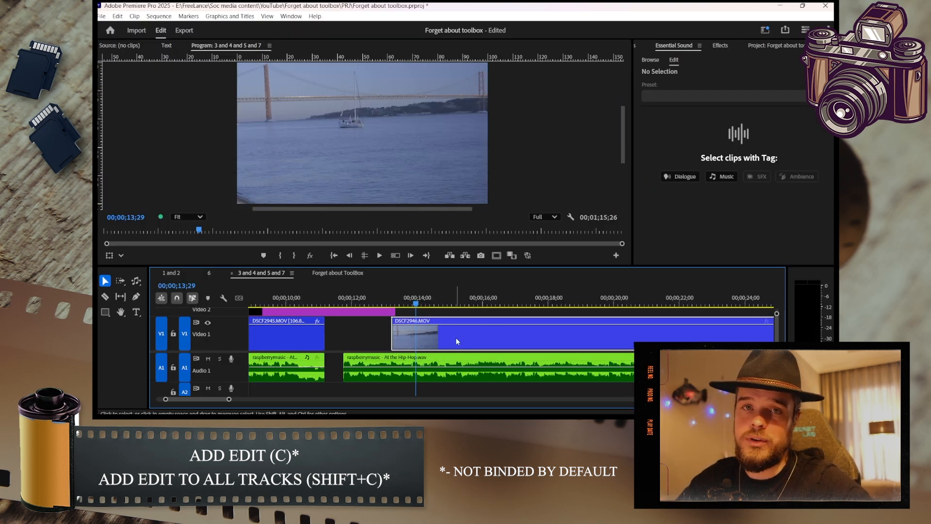
- Add edits to the DSCF2946.MOV clip on Video 1 at 00;00;13;29 and just before 00;00;15;00
{"action": "key", "text": "c"}
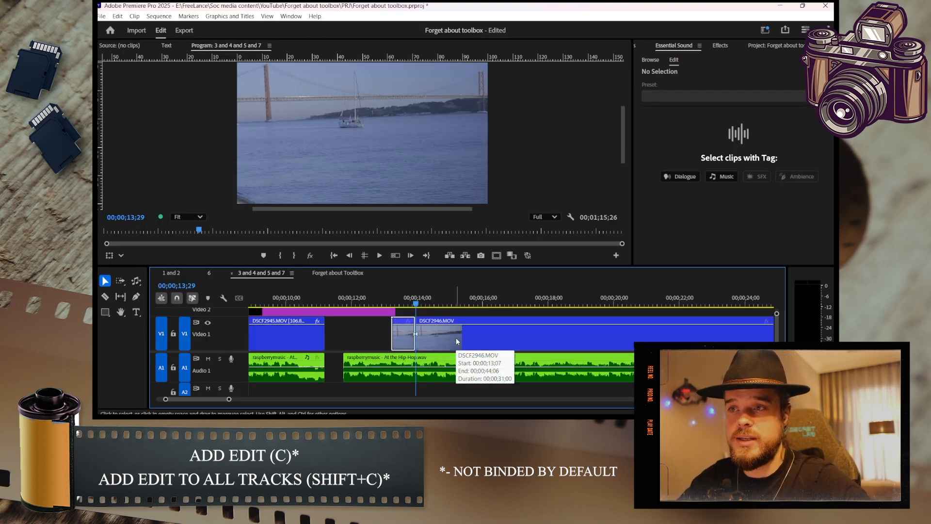
{"action": "left_click", "coordinate": [441, 294]}
{"action": "key", "text": "c"}
- Add edits at the playhead at 00;00;12;00, 00;00;15;05 and 00;00;17;21, cutting the graphic, video and music clips there
{"action": "left_click", "coordinate": [352, 298]}
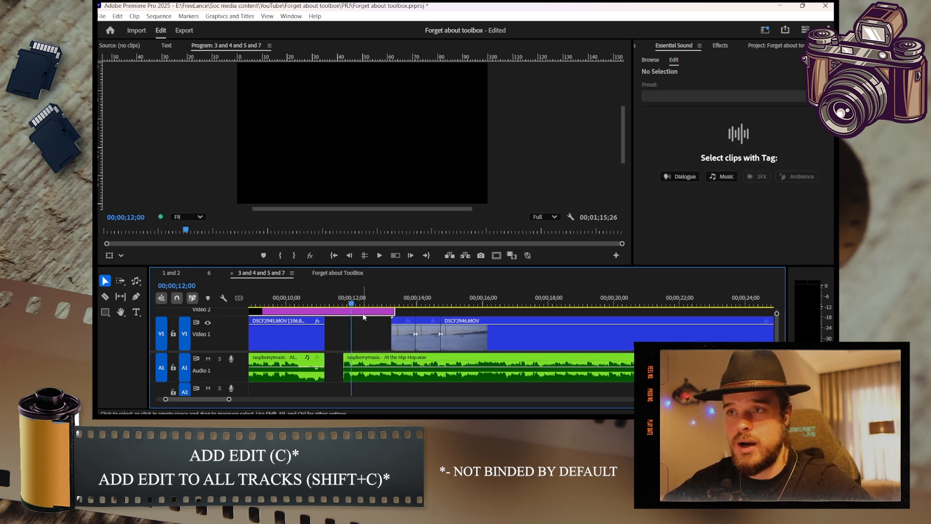
{"action": "key", "text": "c"}
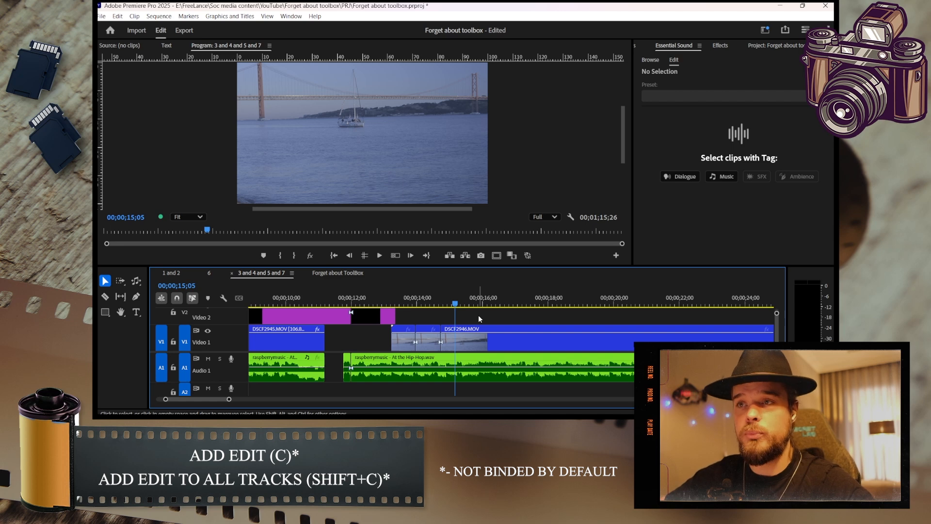
{"action": "key", "text": "c"}
{"action": "left_click", "coordinate": [538, 303]}
{"action": "key", "text": "c"}
- Add edits to all tracks at 00;00;18;17, just after 00;00;19;00 and at 00;00;10;08, and jump to the previous edit point
{"action": "left_click", "coordinate": [568, 304]}
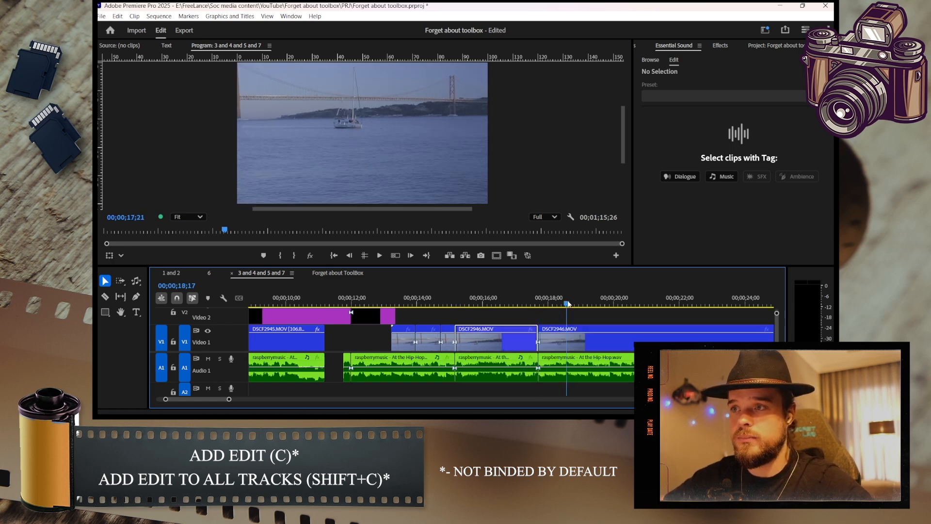
{"action": "key", "text": "shift+c"}
{"action": "left_click", "coordinate": [590, 304]}
{"action": "key", "text": "shift+c"}
{"action": "left_click", "coordinate": [295, 304]}
{"action": "key", "text": "shift+c"}
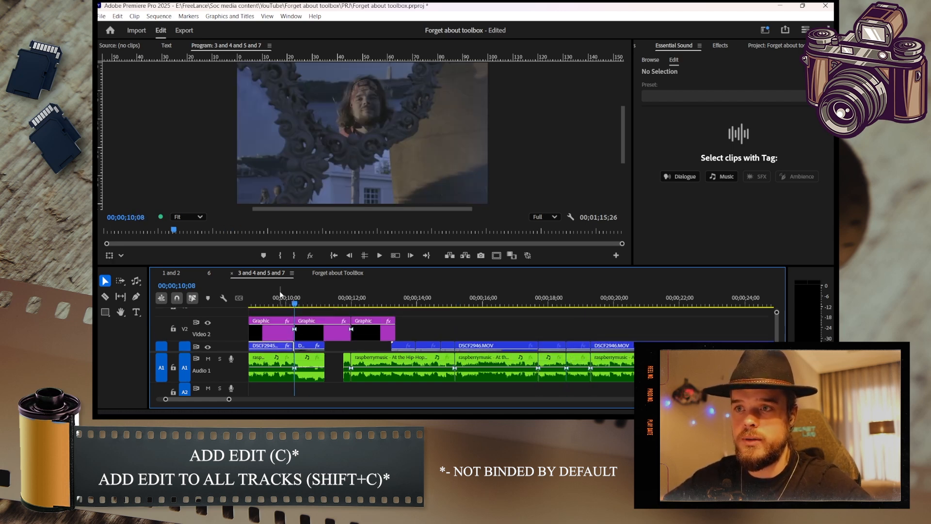
{"action": "key", "text": "Up"}
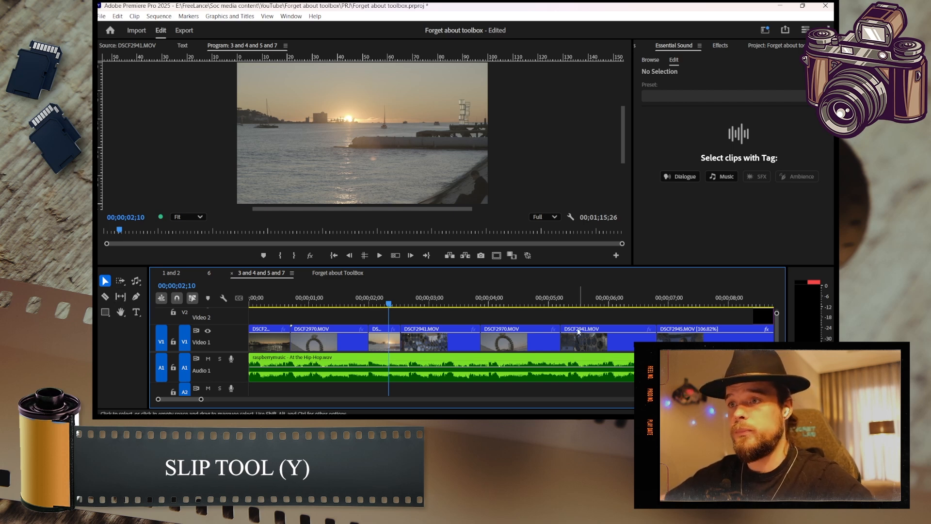
- Play and scrub the DSCF2941.MOV clip and its neighbours between 00;00;02;10 and 00;00;03;22 to examine which part of the shot is used
{"action": "left_click", "coordinate": [420, 298]}
{"action": "left_click", "coordinate": [430, 331]}
{"action": "scroll", "coordinate": [430, 331], "scroll_direction": "up", "scroll_amount": 2}
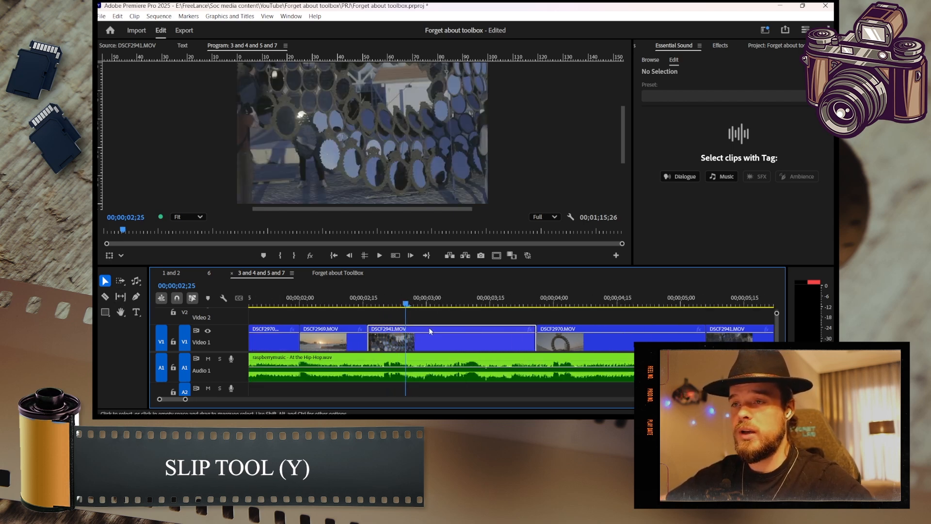
{"action": "left_click", "coordinate": [359, 294]}
{"action": "key", "text": "space"}
{"action": "key", "text": "space"}
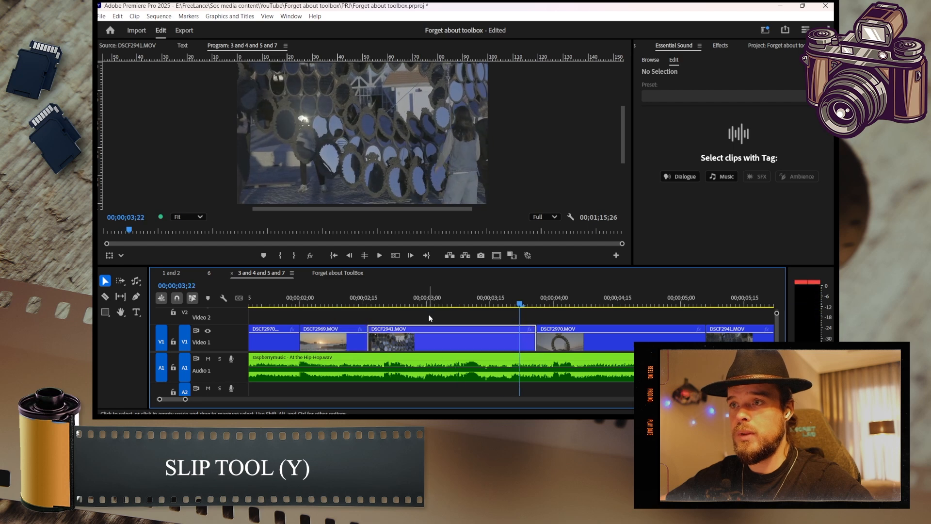
{"action": "left_click", "coordinate": [342, 304]}
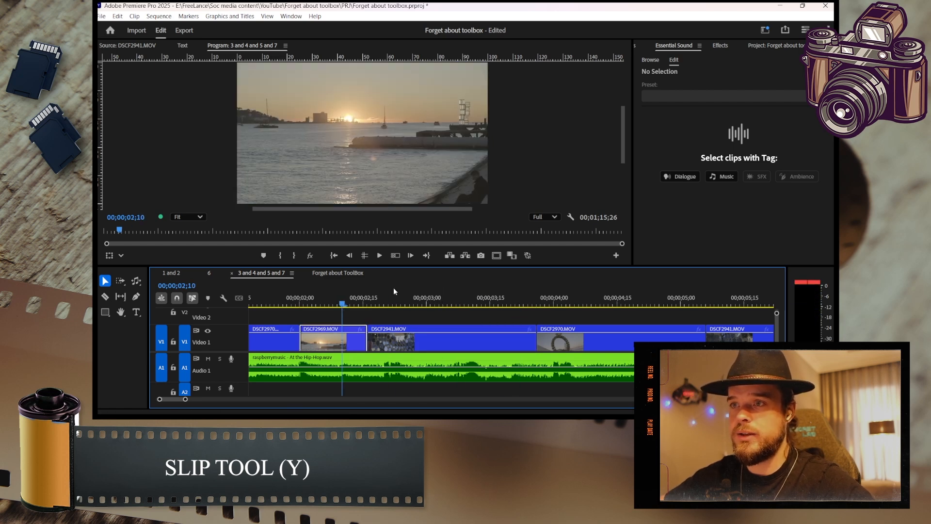
{"action": "left_click_drag", "start_coordinate": [343, 305], "coordinate": [432, 307]}
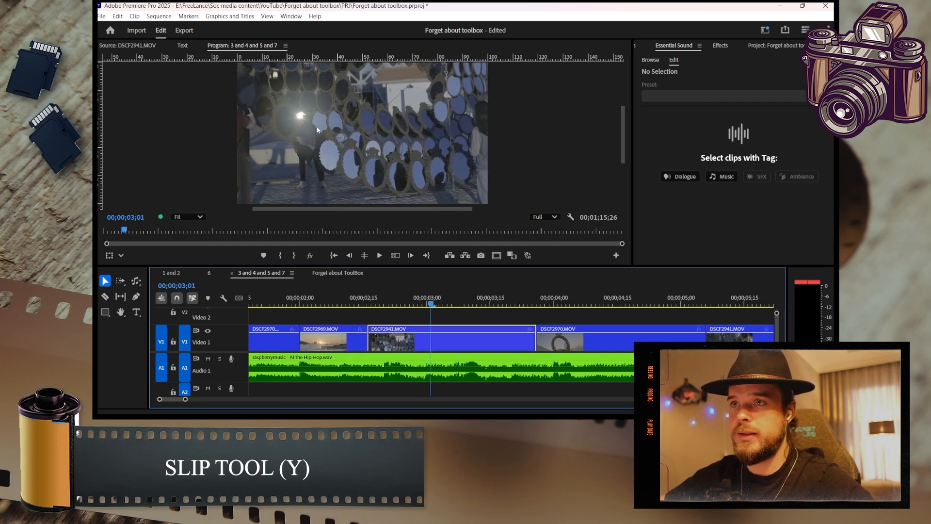
{"action": "left_click_drag", "start_coordinate": [434, 304], "coordinate": [401, 306]}
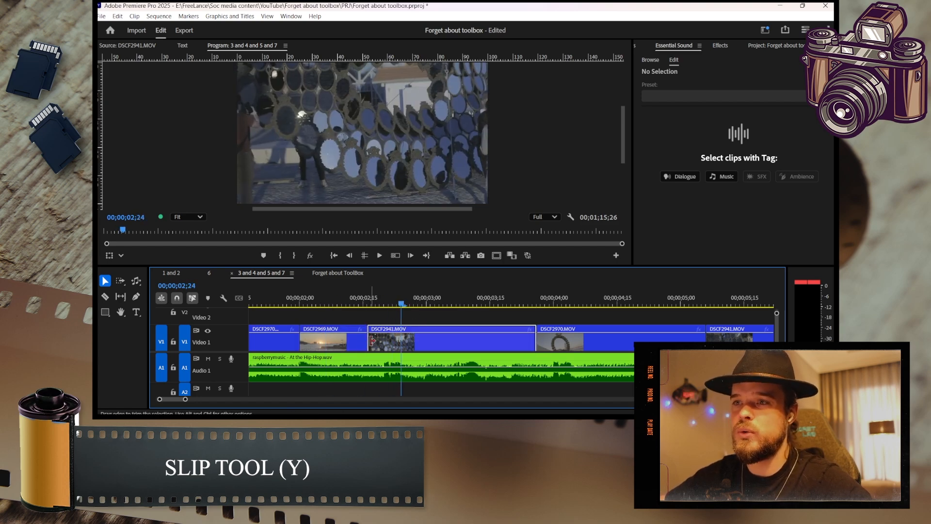
- Try to change the used part of DSCF2941.MOV by trimming its start and moving it back manually, and undo these edits
{"action": "left_click_drag", "start_coordinate": [372, 340], "coordinate": [405, 342]}
{"action": "left_click_drag", "start_coordinate": [500, 340], "coordinate": [536, 340]}
{"action": "left_click_drag", "start_coordinate": [407, 306], "coordinate": [399, 305]}
{"action": "key", "text": "ctrl+z"}
{"action": "key", "text": "ctrl+z"}
{"action": "key", "text": "ctrl+z"}
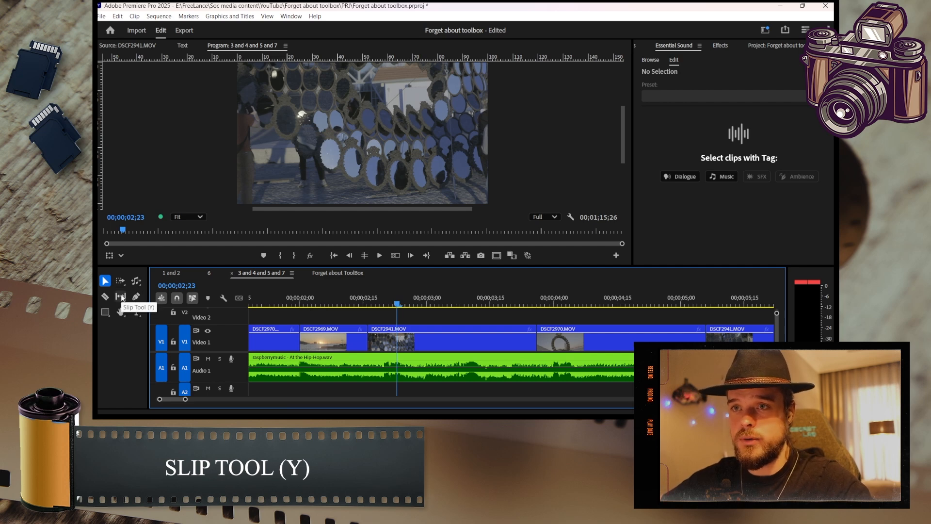
- Place the playhead at 00;00;03;00 and slip the DSCF2941.MOV clip's content by about -00;00;00;13 with the Slip tool
{"action": "left_click_drag", "start_coordinate": [393, 301], "coordinate": [428, 299]}
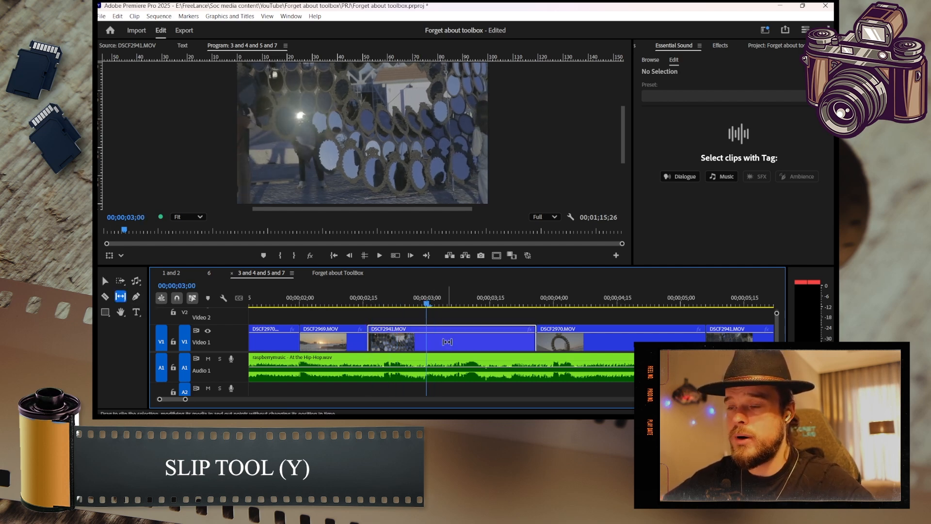
{"action": "left_click_drag", "start_coordinate": [443, 339], "coordinate": [387, 333]}
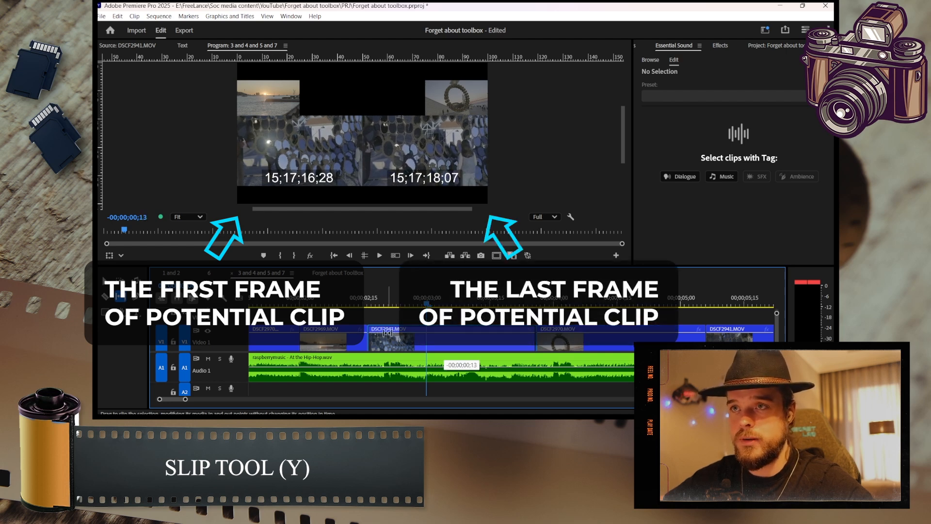
{"action": "left_click_drag", "start_coordinate": [387, 332], "coordinate": [394, 332]}
- Play the sequence from 00;00;02;06 with the Selection tool active to check the slipped DSCF2941.MOV clip
{"action": "key", "text": "v"}
{"action": "left_click_drag", "start_coordinate": [426, 298], "coordinate": [327, 298]}
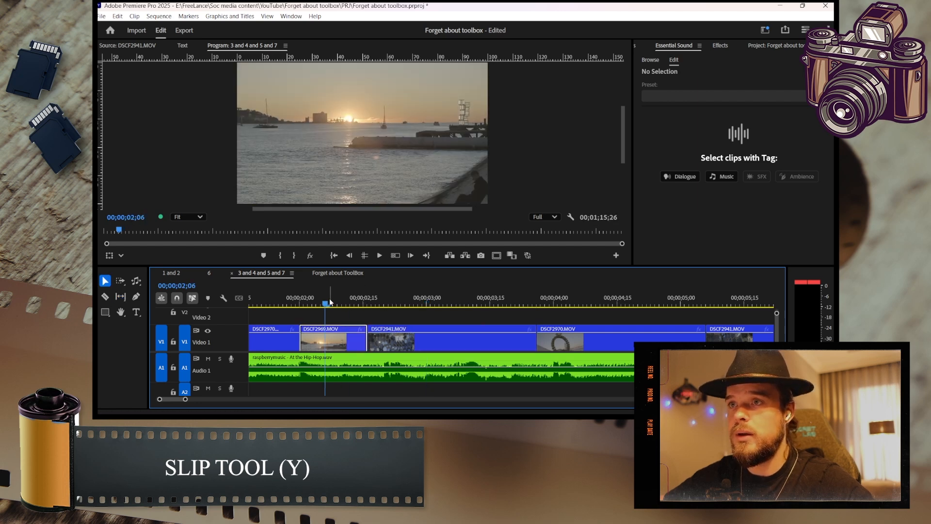
{"action": "key", "text": "space"}
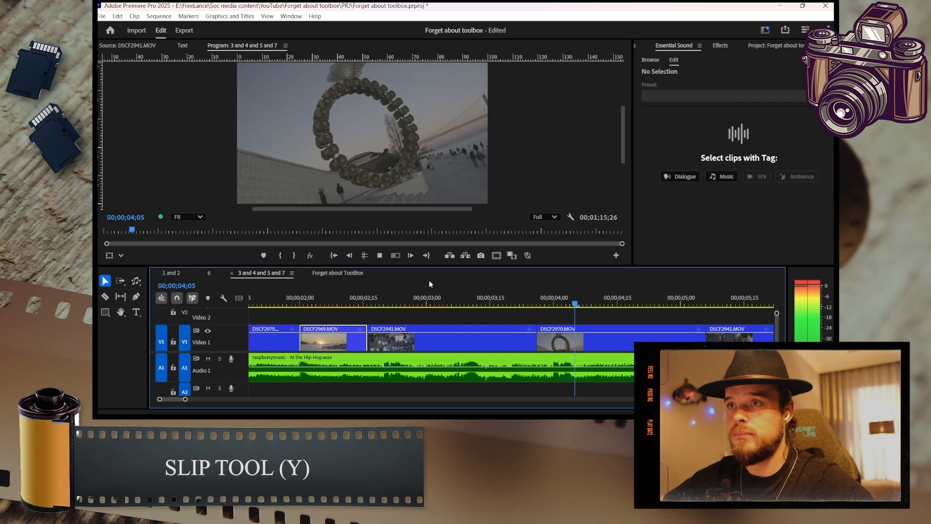
{"action": "key", "text": "space"}
{"action": "left_click", "coordinate": [474, 316]}
{"action": "scroll", "coordinate": [474, 316], "scroll_direction": "down", "scroll_amount": 5}
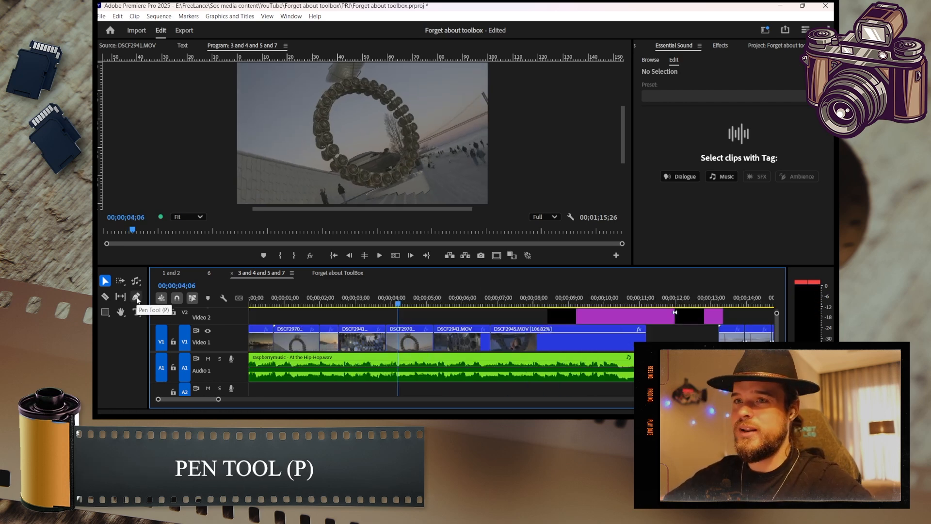
- Try to trace a freeform outline around the ring sculpture in the program frame with the Pen tool
{"action": "left_click", "coordinate": [136, 298]}
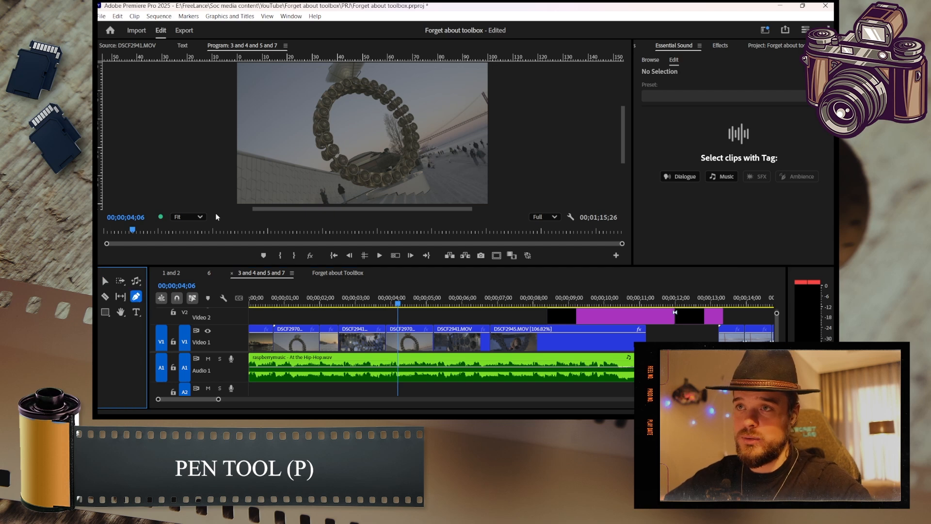
{"action": "left_click", "coordinate": [313, 154]}
{"action": "left_click", "coordinate": [320, 104]}
{"action": "left_click_drag", "start_coordinate": [357, 85], "coordinate": [446, 106]}
{"action": "left_click", "coordinate": [446, 134]}
{"action": "left_click_drag", "start_coordinate": [313, 152], "coordinate": [274, 146]}
- Try adding two volume keyframes to the first raspberrymusic clip with the Pen tool, and return to the Selection tool
{"action": "left_click", "coordinate": [377, 374]}
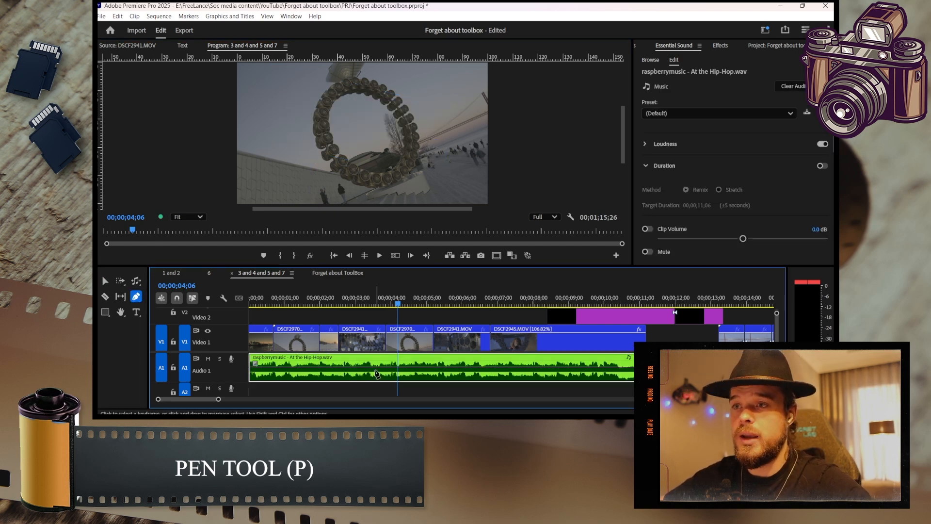
{"action": "left_click", "coordinate": [424, 367]}
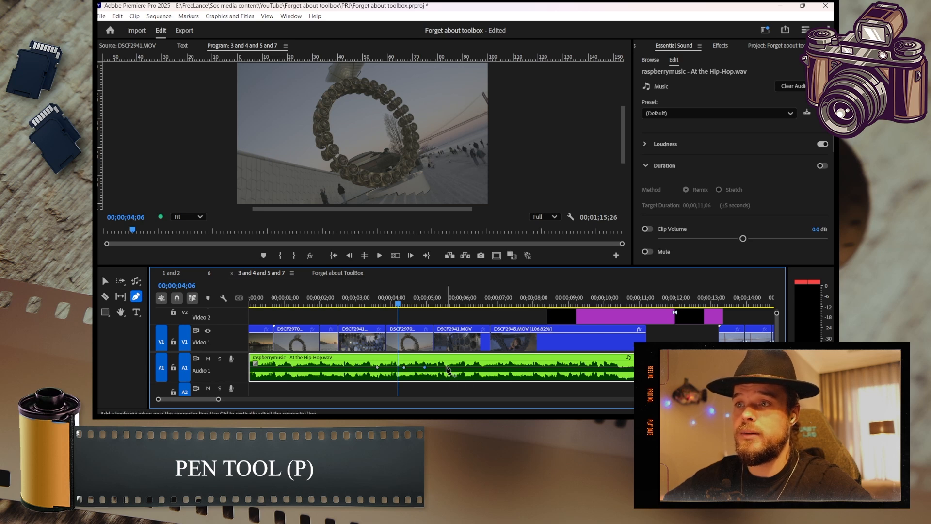
{"action": "left_click", "coordinate": [447, 367]}
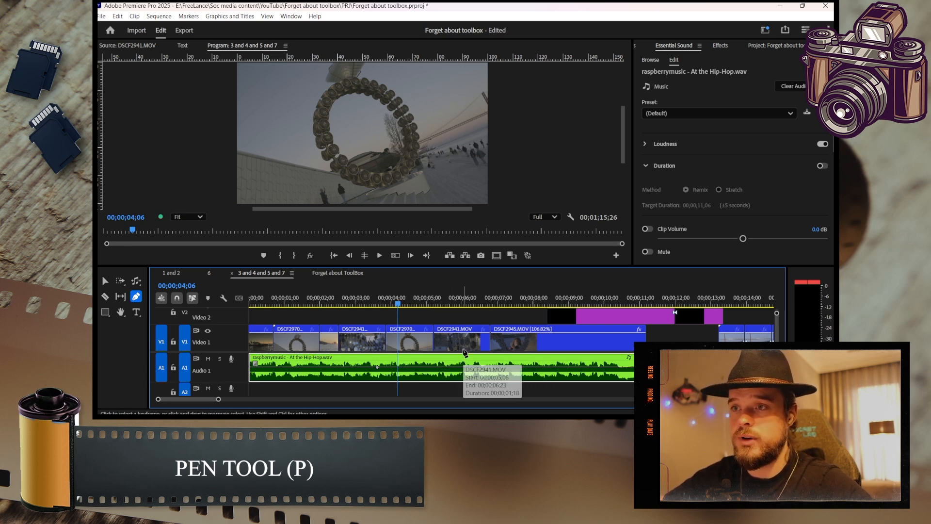
{"action": "key", "text": "v"}
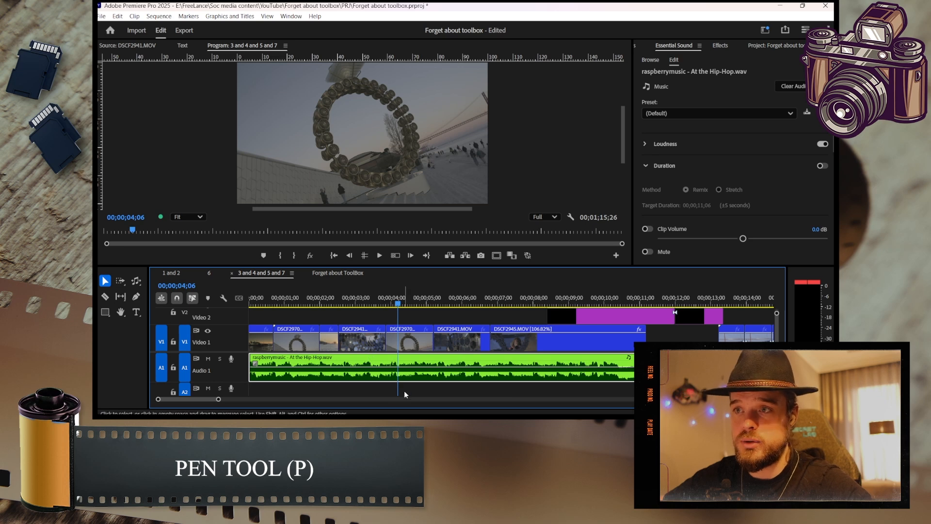
- Add four volume keyframes to the first raspberrymusic clip from 00;00;04;06 to shortly before 00;00;06;00 with the Selection tool
{"action": "scroll", "coordinate": [399, 372], "scroll_direction": "up", "scroll_amount": 2}
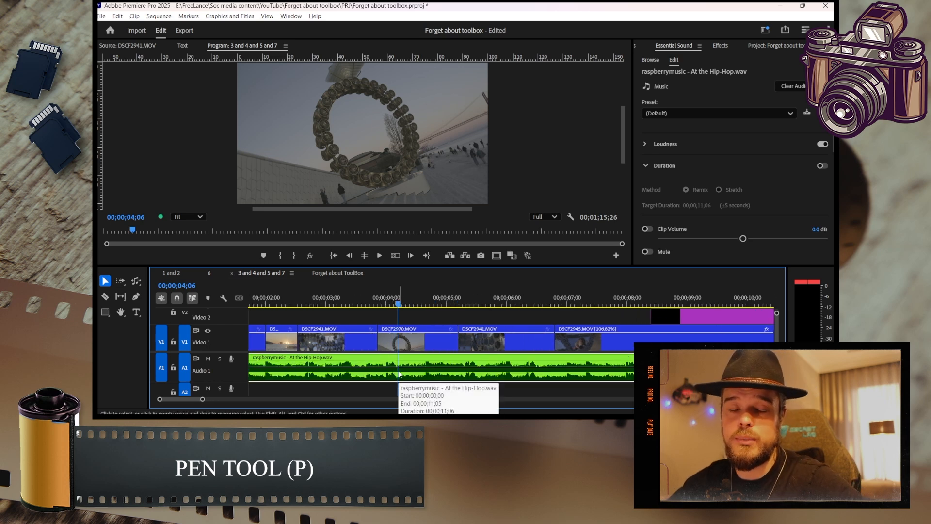
{"action": "left_click_drag", "start_coordinate": [399, 374], "coordinate": [410, 370]}
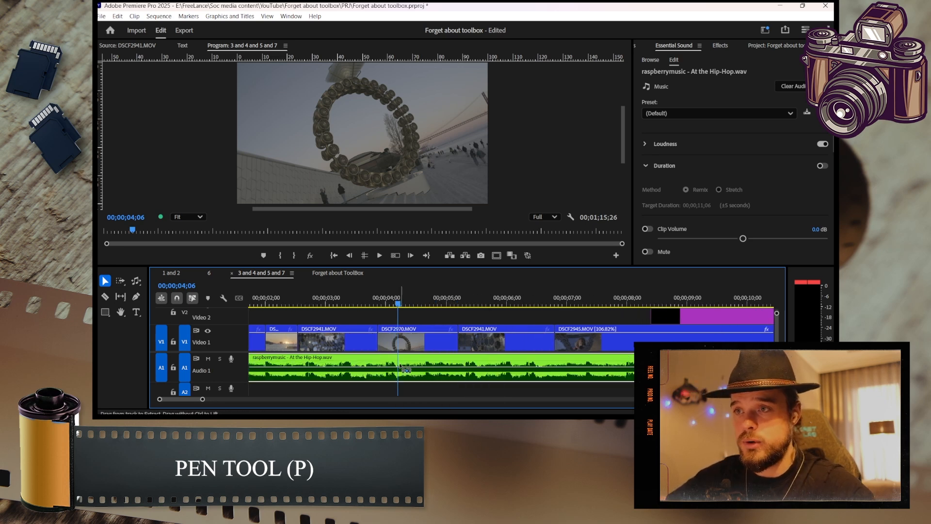
{"action": "left_click", "coordinate": [459, 367]}
{"action": "left_click", "coordinate": [491, 367]}
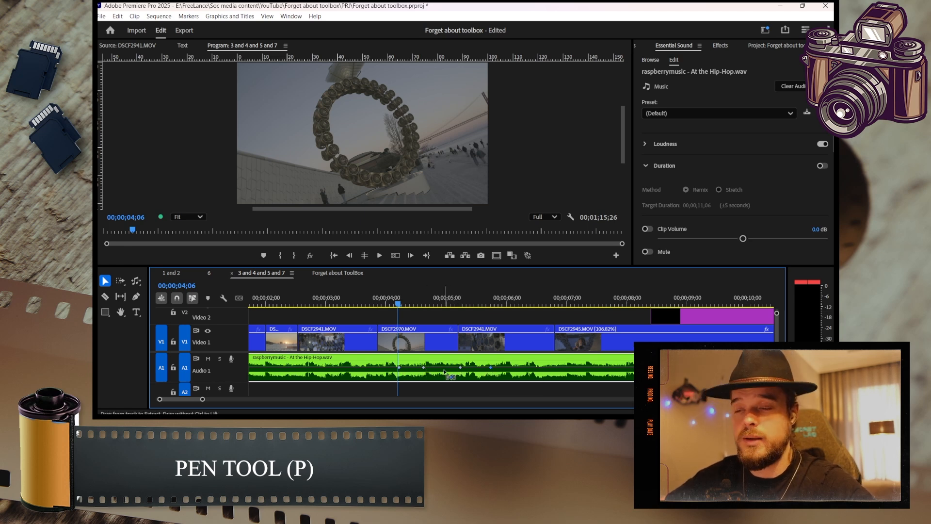
- Reshape the first music clip's volume curve by raising its second keyframe and lowering its third
{"action": "left_click_drag", "start_coordinate": [424, 367], "coordinate": [461, 374]}
{"action": "key", "text": "ctrl+z"}
{"action": "key", "text": "ctrl+z"}
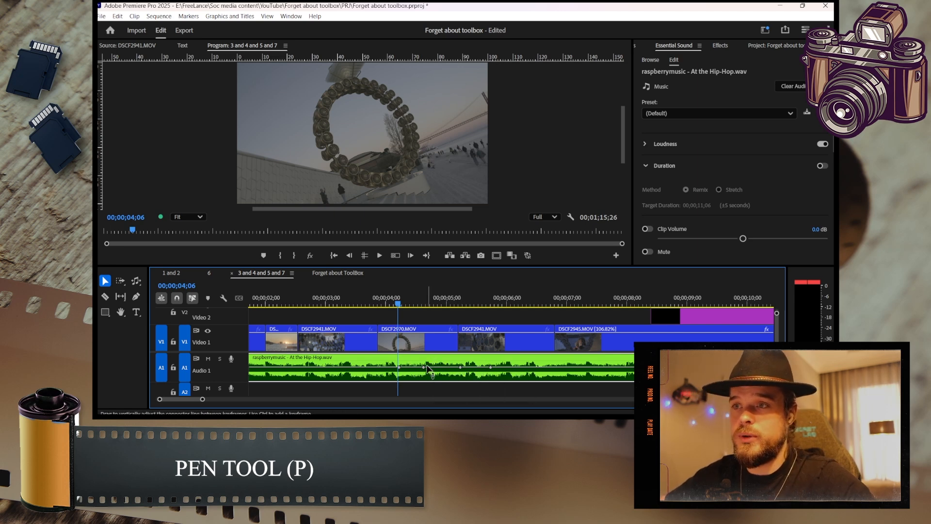
{"action": "left_click_drag", "start_coordinate": [423, 368], "coordinate": [491, 364]}
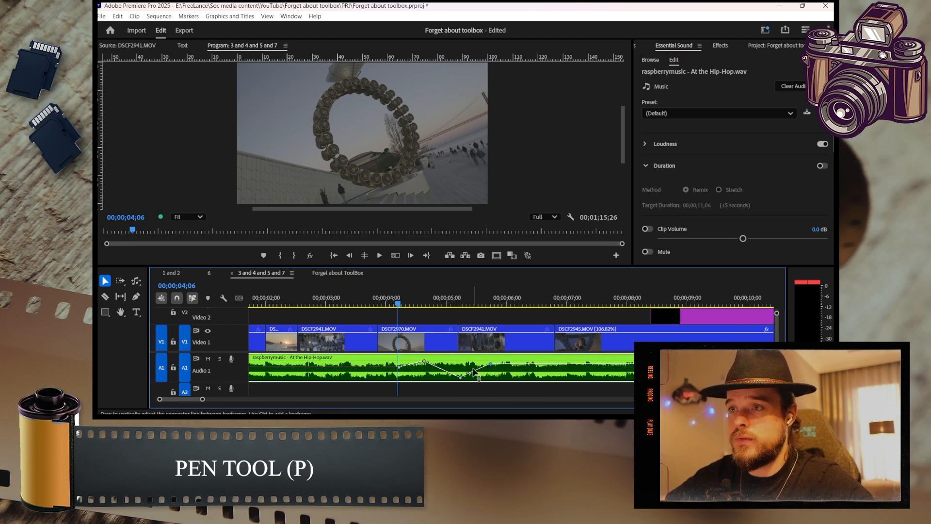
- Select the volume keyframes on the first raspberrymusic clip with the Pen tool and delete them
{"action": "scroll", "coordinate": [474, 372], "scroll_direction": "down", "scroll_amount": 3}
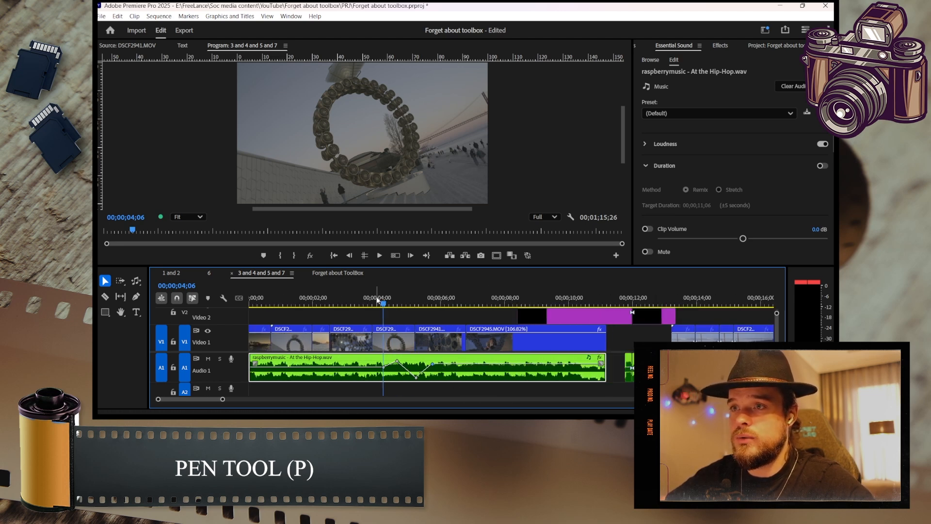
{"action": "left_click_drag", "start_coordinate": [331, 302], "coordinate": [332, 302]}
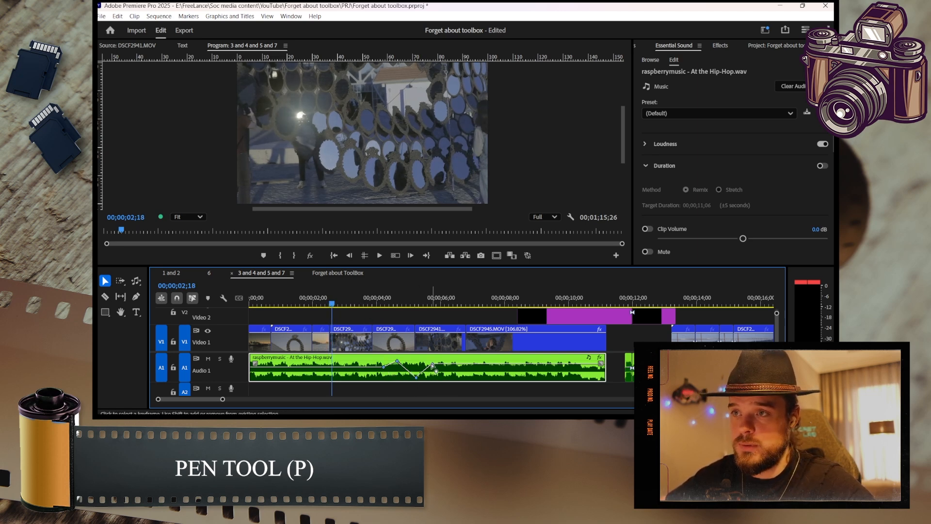
{"action": "left_click", "coordinate": [137, 297]}
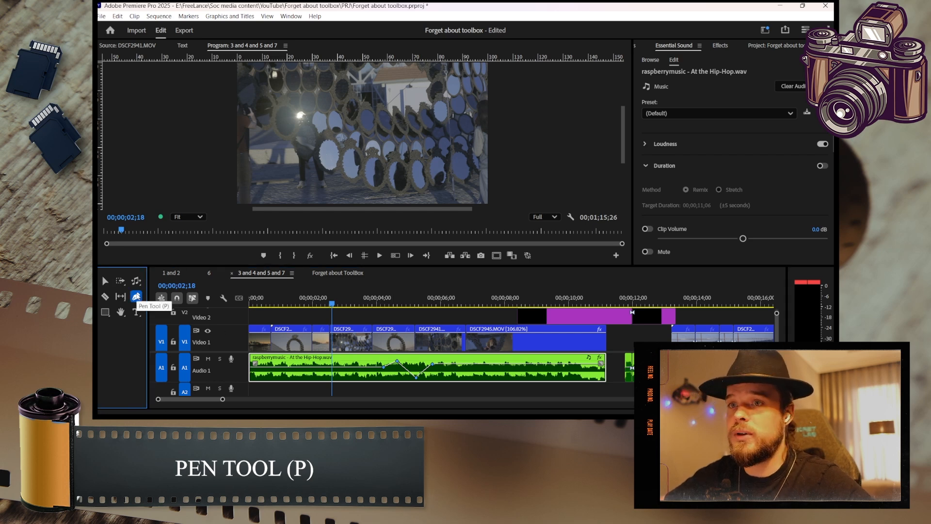
{"action": "left_click_drag", "start_coordinate": [459, 358], "coordinate": [369, 381]}
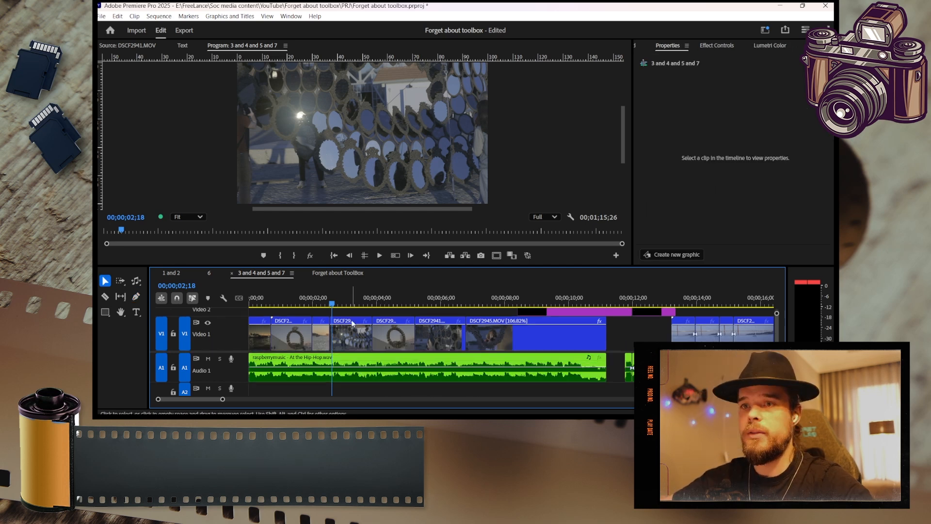
- Choose the Rectangle tool from the shape tools and search the keyboard shortcuts for "ellip"
{"action": "left_click", "coordinate": [106, 313]}
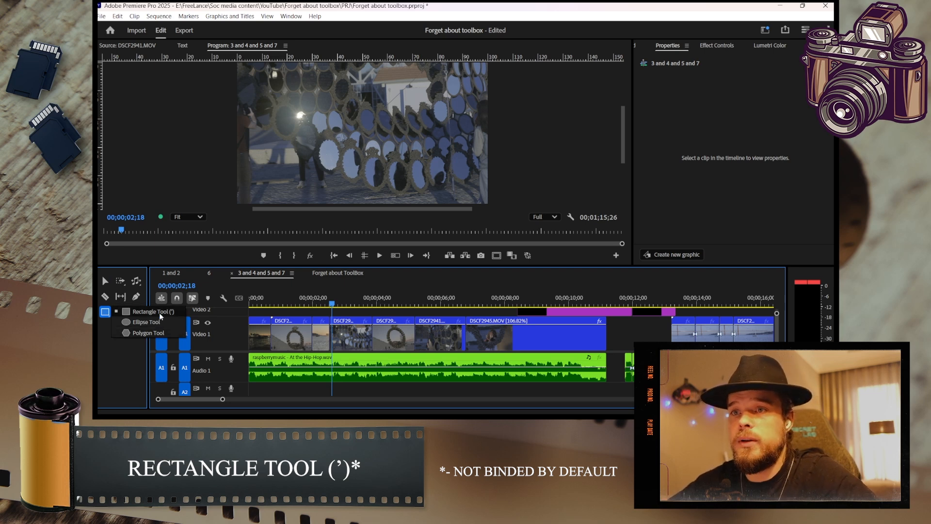
{"action": "left_click", "coordinate": [160, 314]}
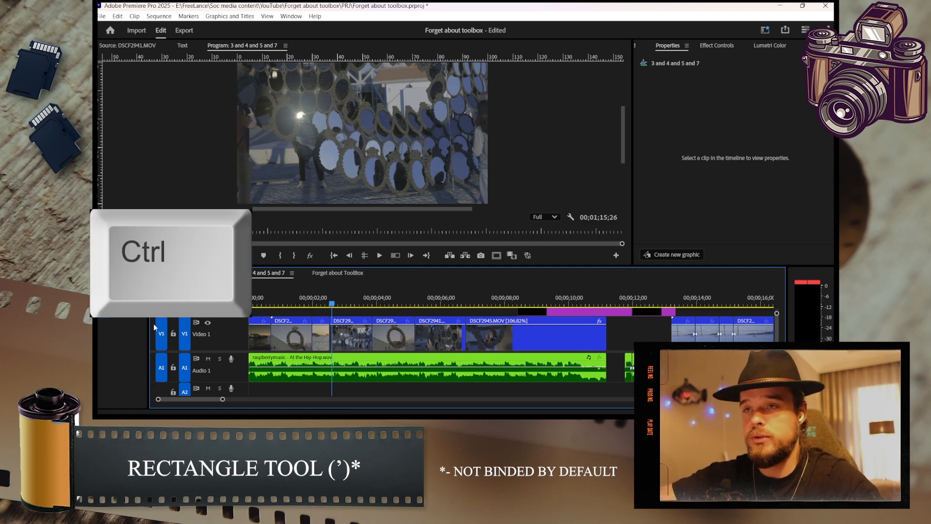
{"action": "key", "text": "ctrl+alt+k"}
{"action": "type", "text": "ellip"}
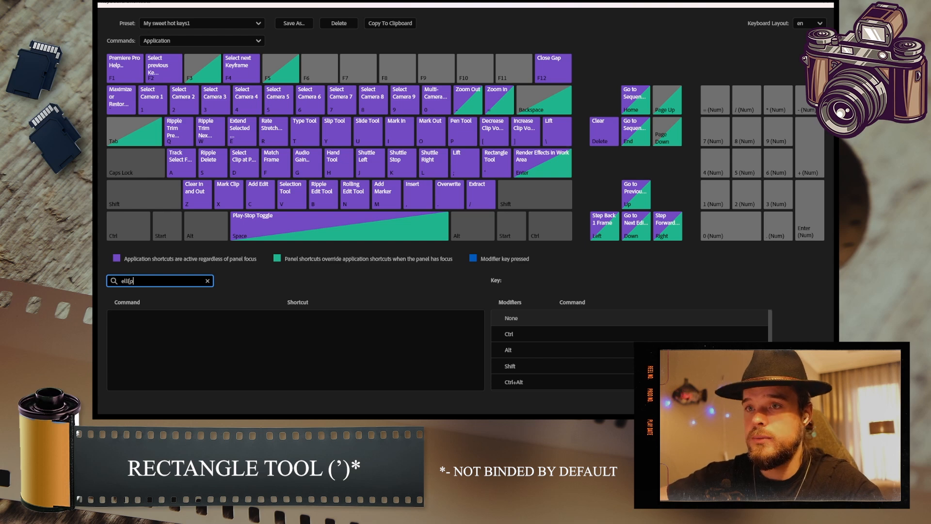
{"action": "left_click", "coordinate": [291, 335]}
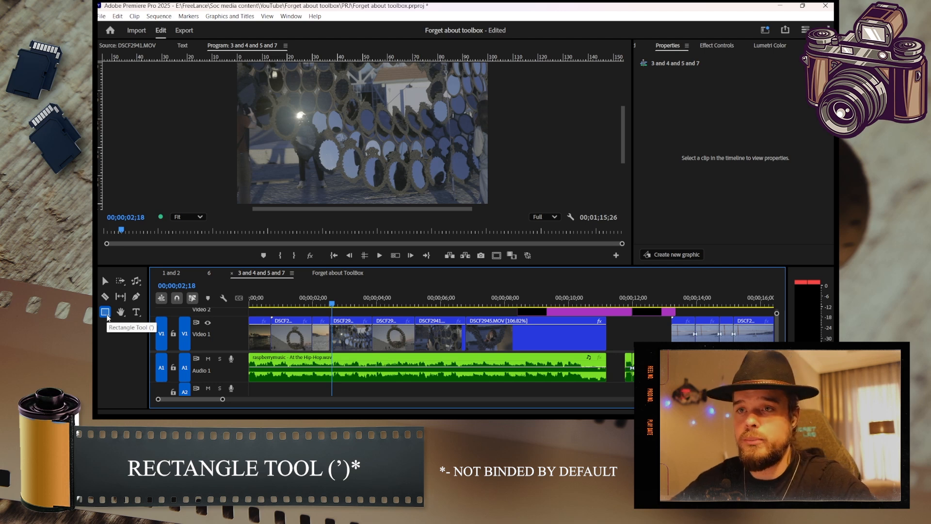
- Draw a rectangle about 650 × 330 over the mirrors in the program frame, with a thinner stroke and a corner radius of 207
{"action": "left_click", "coordinate": [106, 312]}
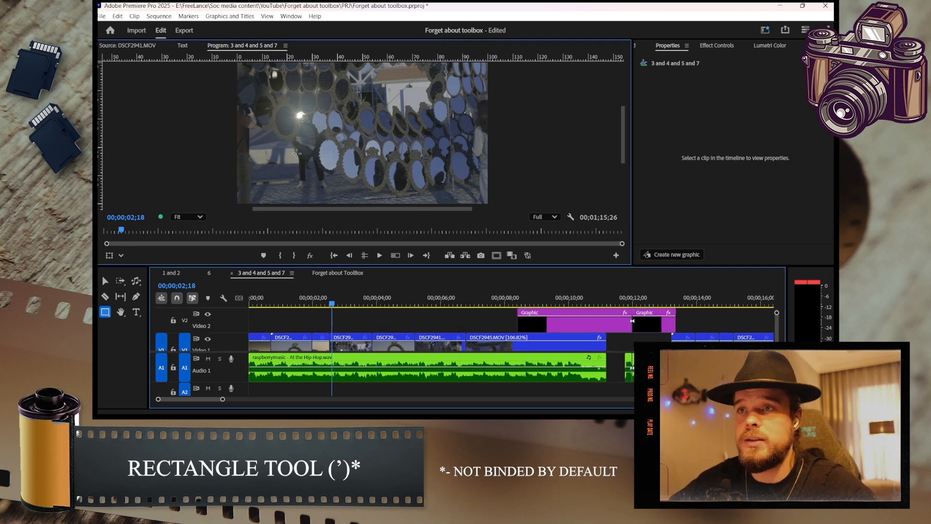
{"action": "left_click_drag", "start_coordinate": [296, 153], "coordinate": [382, 114]}
{"action": "key", "text": "v"}
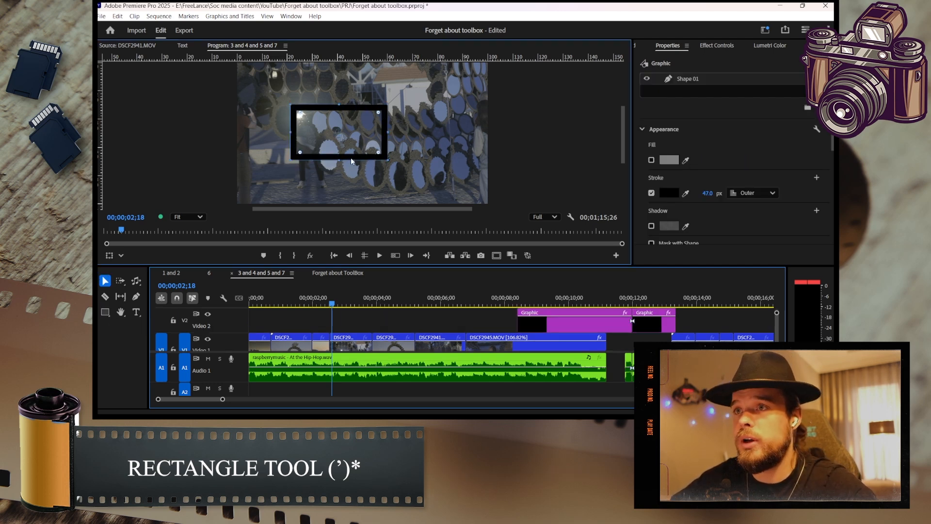
{"action": "mouse_move", "coordinate": [706, 195]}
{"action": "left_mouse_down"}
{"action": "mouse_move", "coordinate": [693, 195]}
{"action": "mouse_move", "coordinate": [826, 184]}
{"action": "left_mouse_up"}
{"action": "scroll", "coordinate": [747, 168], "scroll_direction": "down", "scroll_amount": 6}
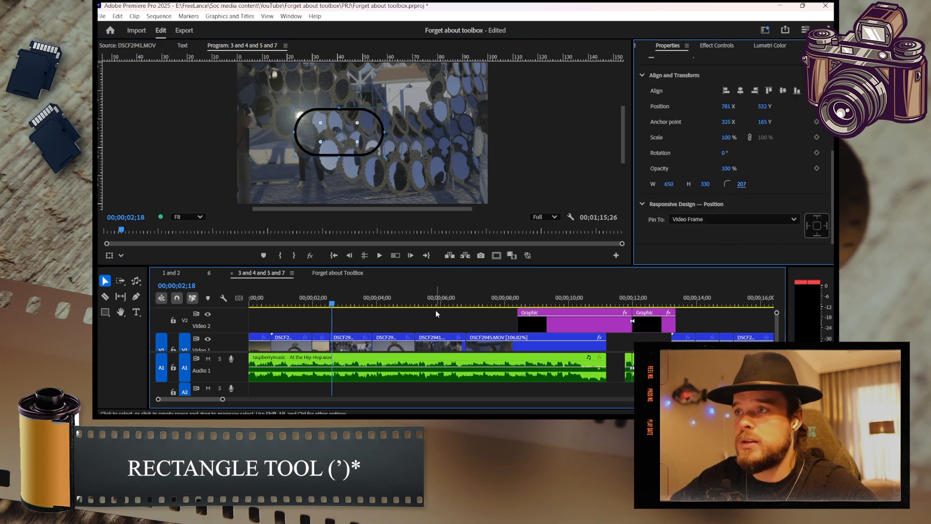
- Delete the rounded rectangle graphic from the timeline
{"action": "left_click", "coordinate": [413, 325]}
{"action": "scroll", "coordinate": [383, 331], "scroll_direction": "up", "scroll_amount": 3}
{"action": "left_click", "coordinate": [376, 330]}
{"action": "key", "text": "Delete"}
{"action": "scroll", "coordinate": [375, 330], "scroll_direction": "down", "scroll_amount": 3}
- Pan the timeline slightly with the Hand tool
{"action": "left_click", "coordinate": [120, 311]}
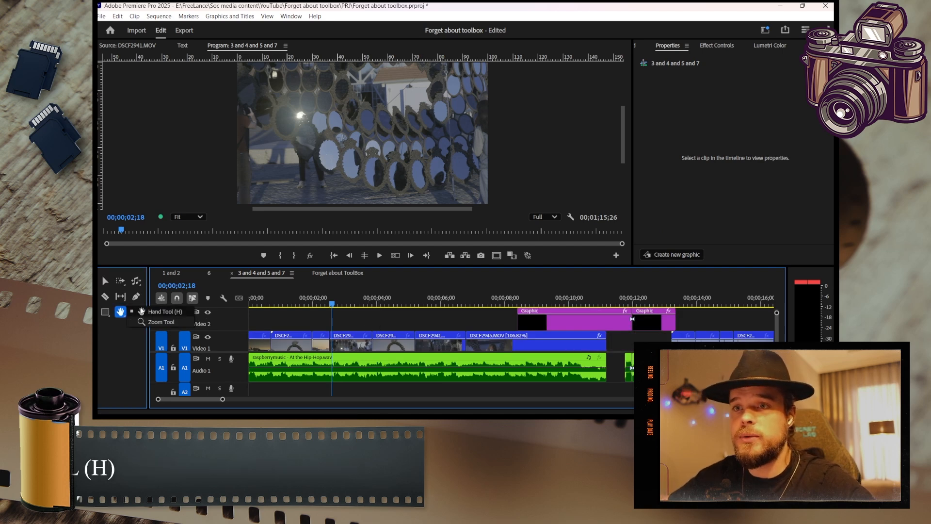
{"action": "left_click", "coordinate": [149, 312]}
{"action": "left_click_drag", "start_coordinate": [443, 308], "coordinate": [428, 301]}
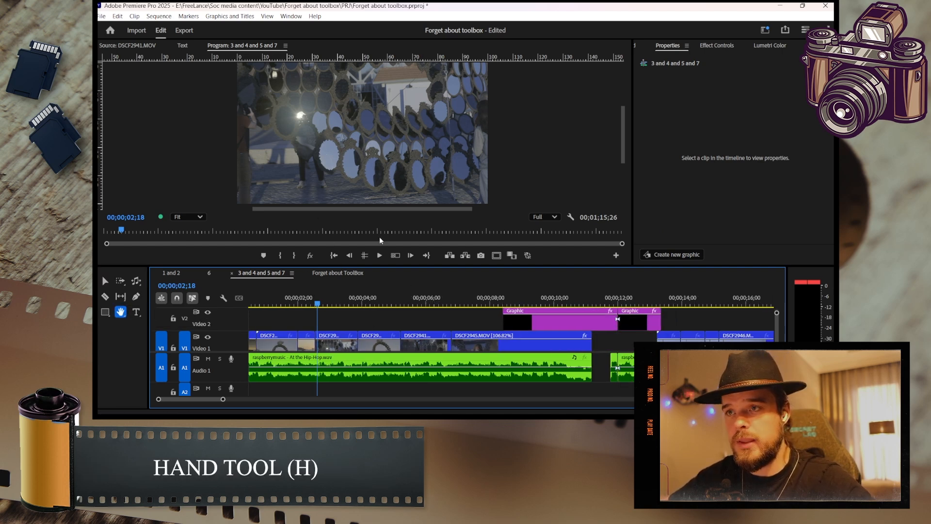
- Enlarge the program monitor, zoom the frame at 00;00;04;21 to 105% and pan around the ring sculpture with the Hand tool
{"action": "left_click_drag", "start_coordinate": [375, 266], "coordinate": [376, 287]}
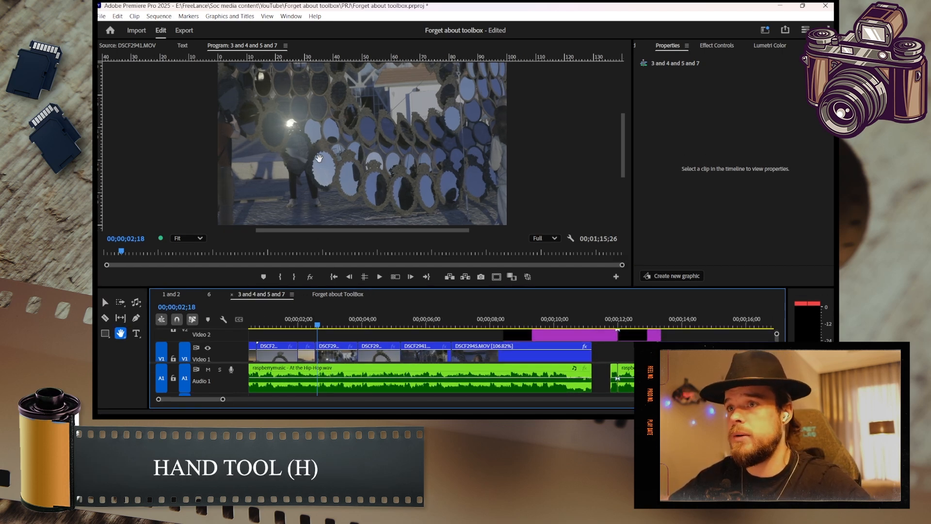
{"action": "left_click", "coordinate": [385, 325]}
{"action": "scroll", "coordinate": [381, 130], "scroll_direction": "up", "scroll_amount": 5}
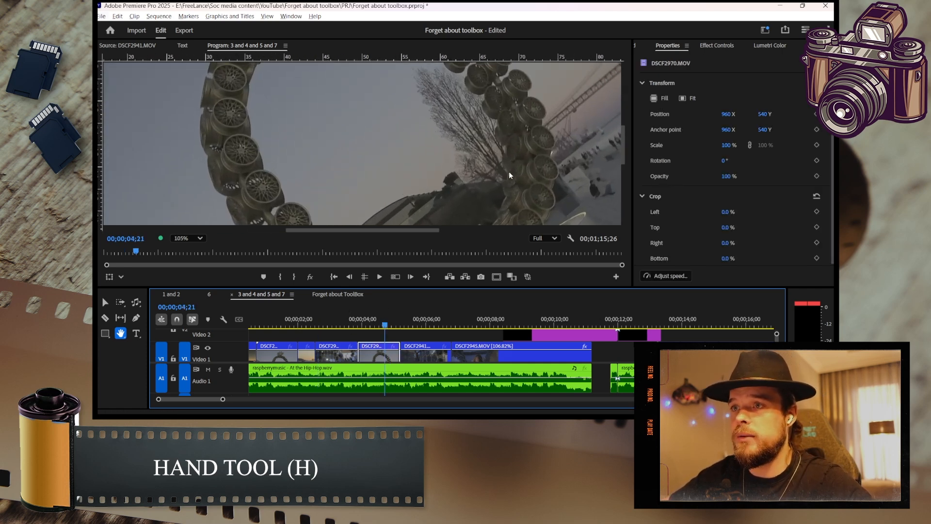
{"action": "left_click_drag", "start_coordinate": [366, 232], "coordinate": [391, 230]}
{"action": "scroll", "coordinate": [620, 148], "scroll_direction": "down", "scroll_amount": 5}
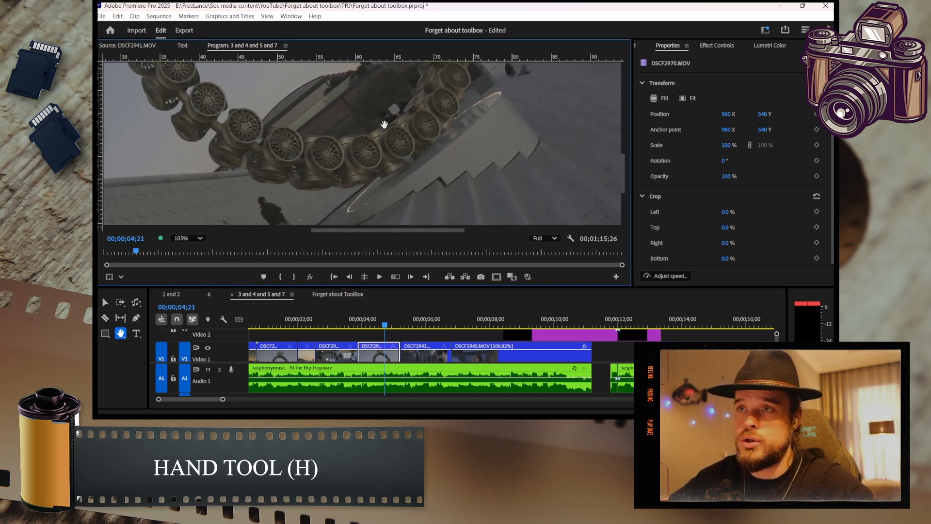
{"action": "left_click_drag", "start_coordinate": [389, 100], "coordinate": [312, 172]}
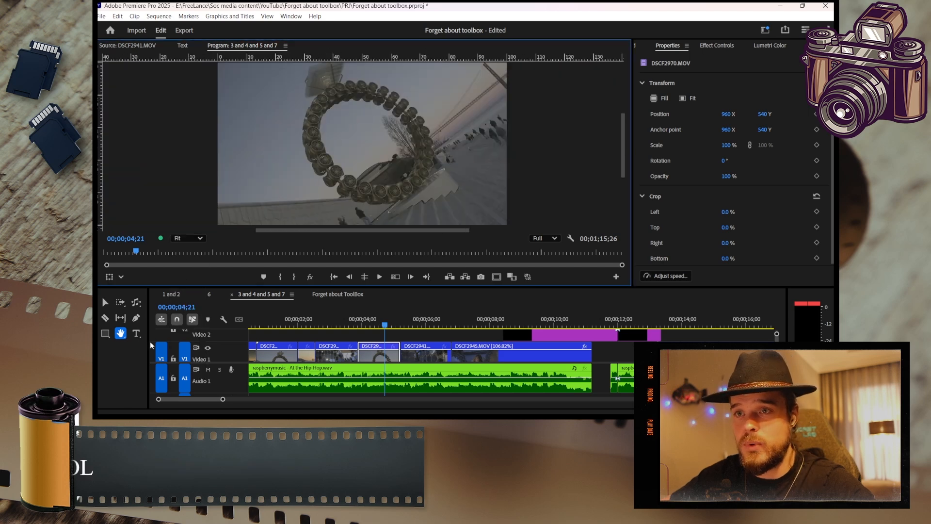
- Zoom the timeline in on an area of clips and back out several times with the Zoom tool
{"action": "left_click", "coordinate": [120, 333]}
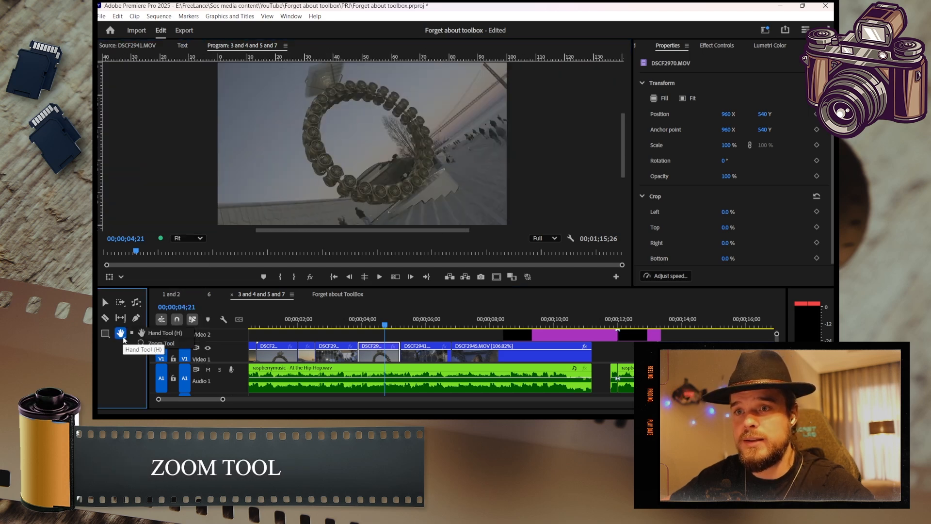
{"action": "left_click", "coordinate": [158, 343]}
{"action": "left_click_drag", "start_coordinate": [316, 360], "coordinate": [376, 394]}
{"action": "left_click", "coordinate": [330, 347]}
{"action": "left_click", "coordinate": [289, 346], "text": "alt"}
{"action": "left_click", "coordinate": [289, 346], "text": "alt"}
{"action": "left_click", "coordinate": [289, 347], "text": "alt"}
{"action": "left_click", "coordinate": [288, 346], "text": "alt"}
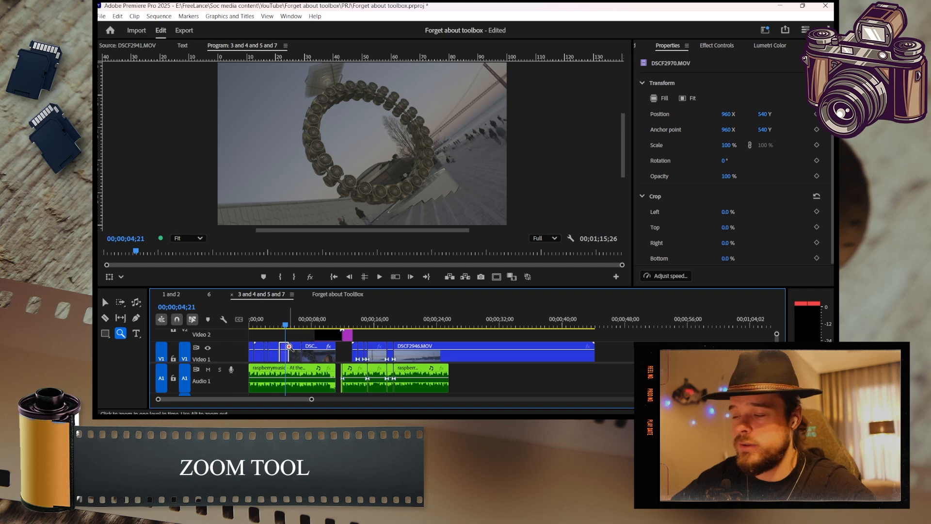
{"action": "left_click", "coordinate": [264, 350]}
{"action": "left_click", "coordinate": [264, 351]}
{"action": "left_click", "coordinate": [264, 350], "text": "alt"}
{"action": "left_click", "coordinate": [264, 350], "text": "alt"}
{"action": "left_click", "coordinate": [264, 351]}
{"action": "left_click", "coordinate": [265, 348]}
{"action": "left_click", "coordinate": [266, 344]}
{"action": "left_click", "coordinate": [268, 340]}
{"action": "left_click", "coordinate": [268, 339]}
{"action": "left_click", "coordinate": [268, 339], "text": "alt"}
- Add the horizontal text "Like" beside the man's face at 00;00;10;18 with the Type tool
{"action": "left_click", "coordinate": [136, 333]}
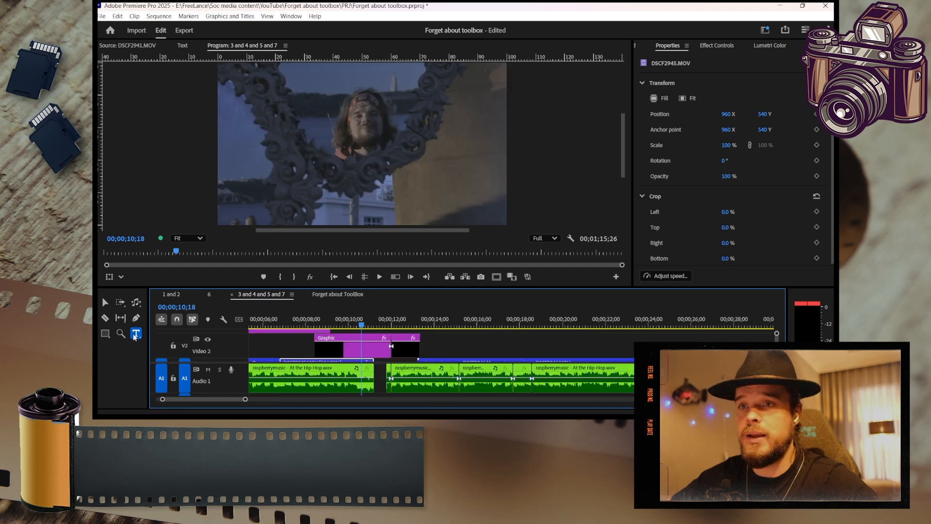
{"action": "left_click", "coordinate": [135, 336]}
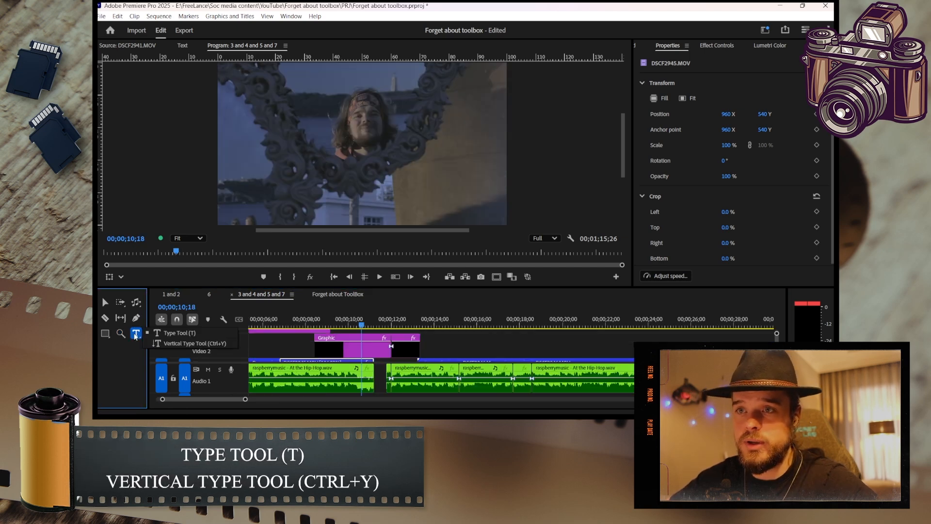
{"action": "left_click", "coordinate": [180, 333]}
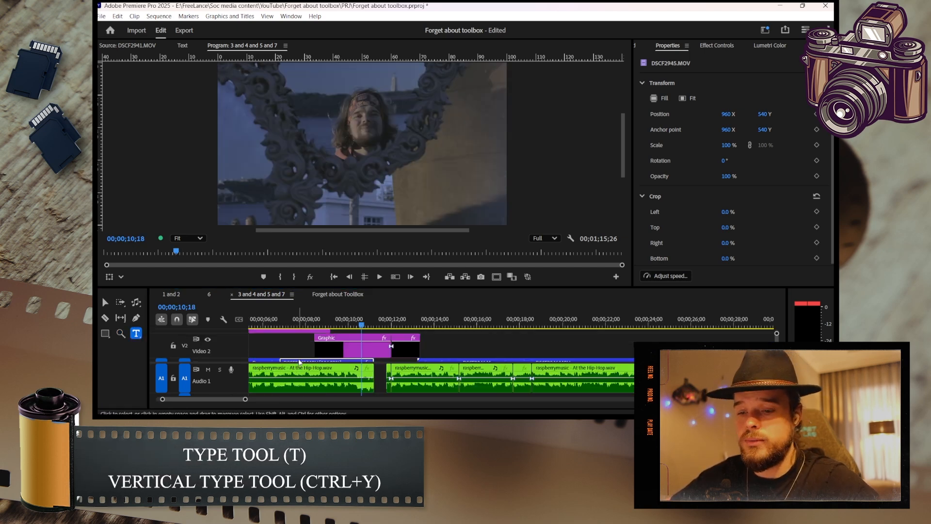
{"action": "left_click", "coordinate": [269, 144]}
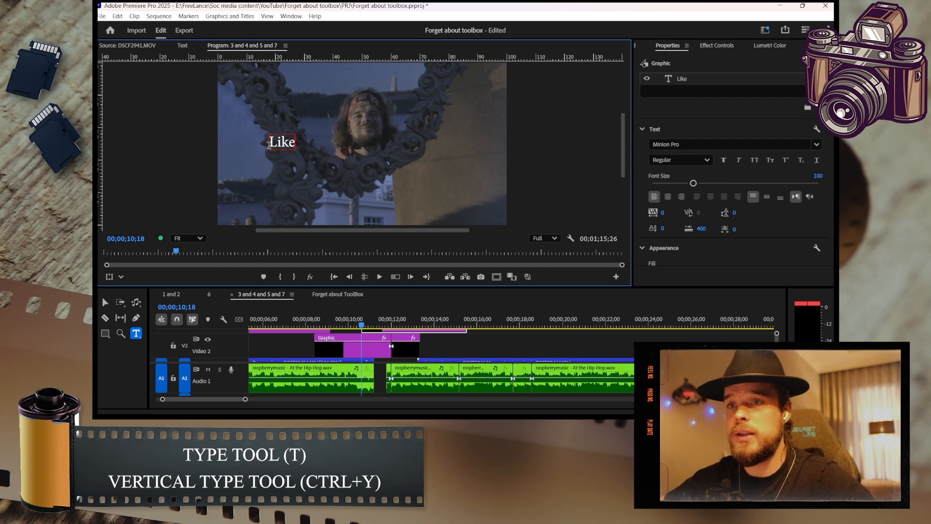
- Add the vertical text "Subscribe" on the other side of the face with the Vertical Type tool
{"action": "left_click", "coordinate": [136, 333]}
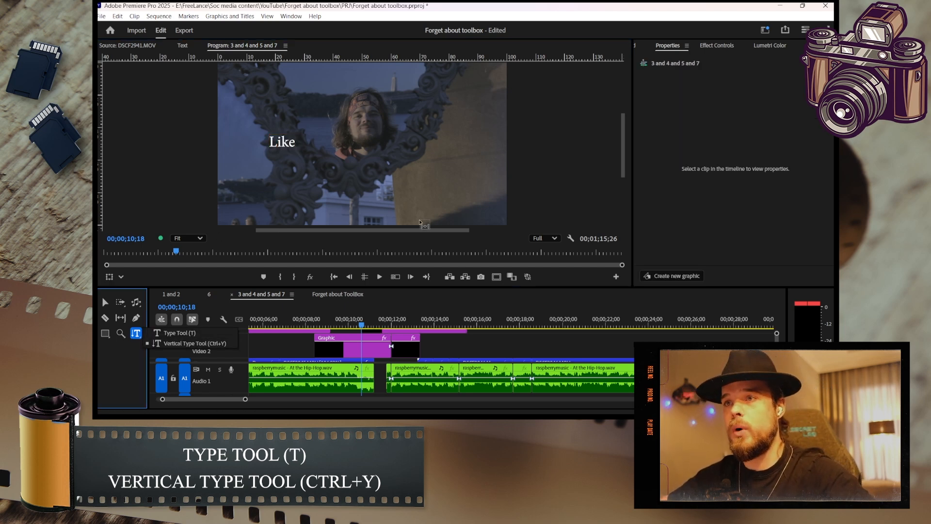
{"action": "left_click", "coordinate": [426, 74]}
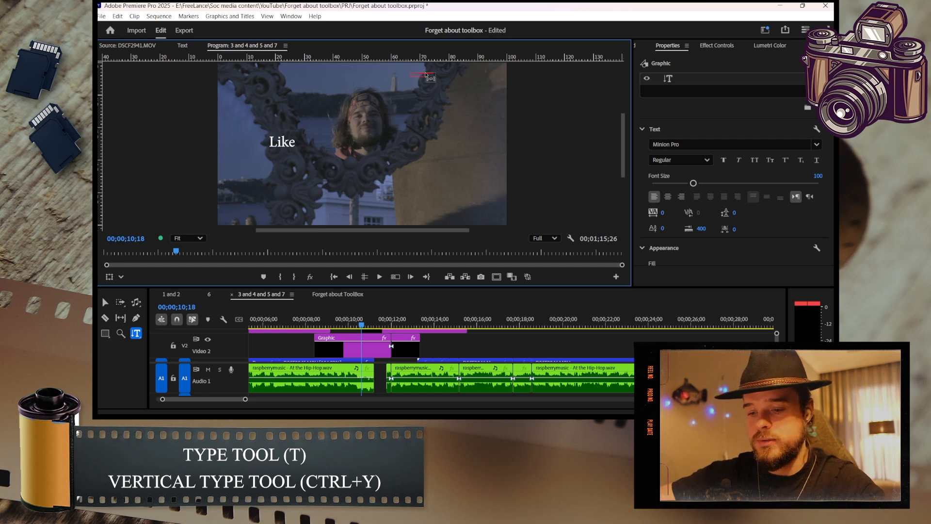
{"action": "type", "text": "Subscribe"}
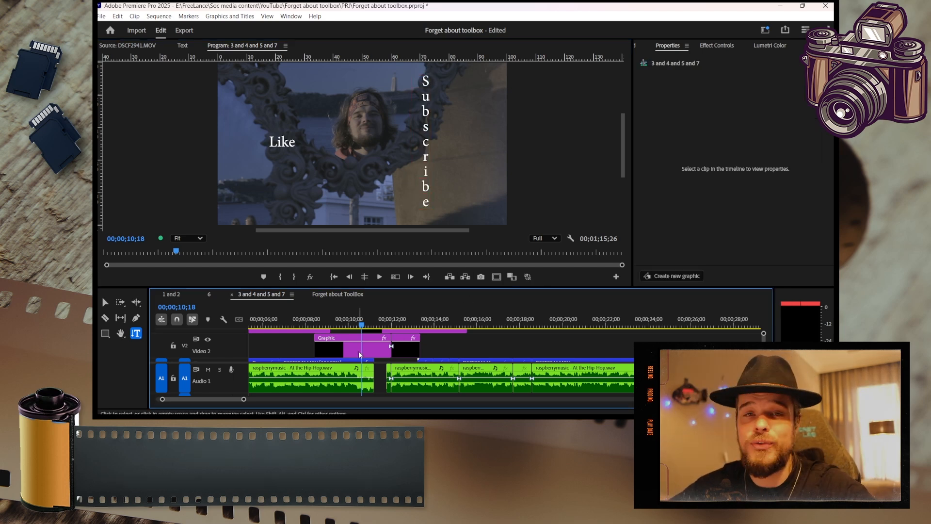
- Close the Tools panel in the workspace
{"action": "left_click", "coordinate": [111, 296]}
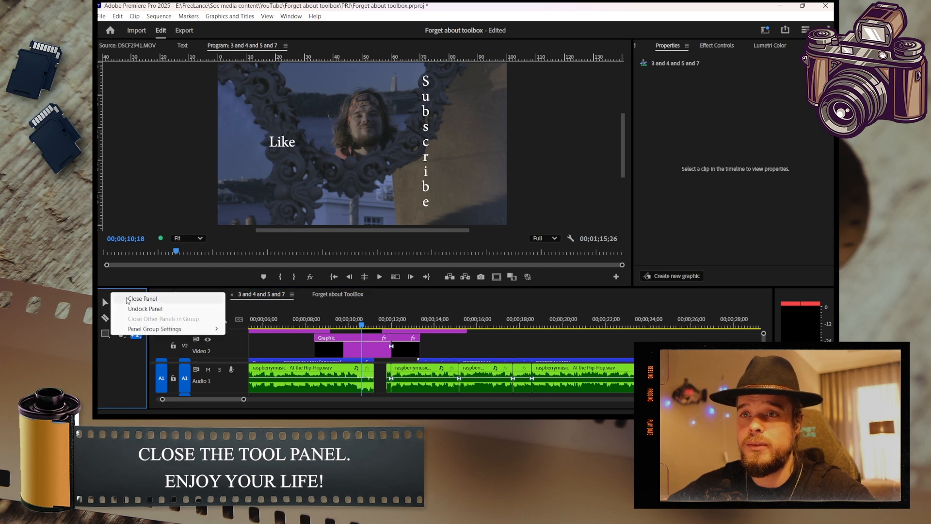
{"action": "left_click", "coordinate": [129, 299]}
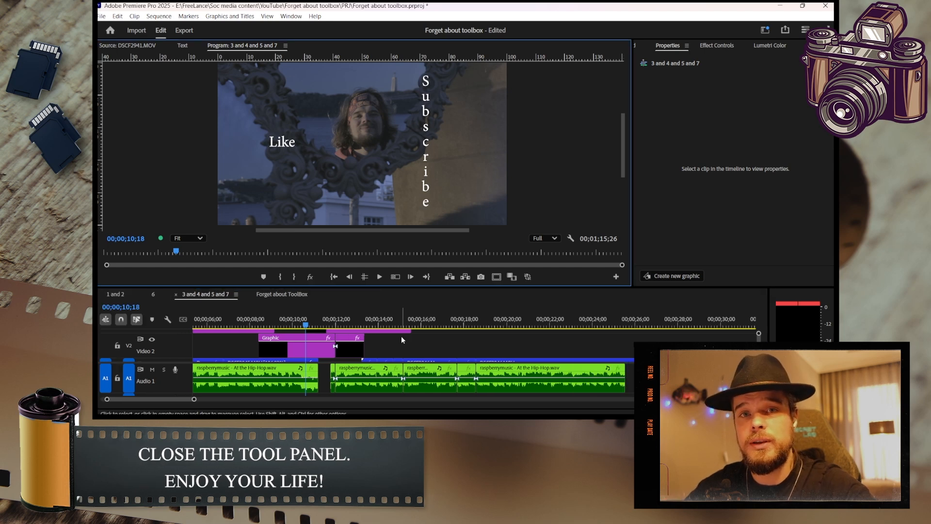